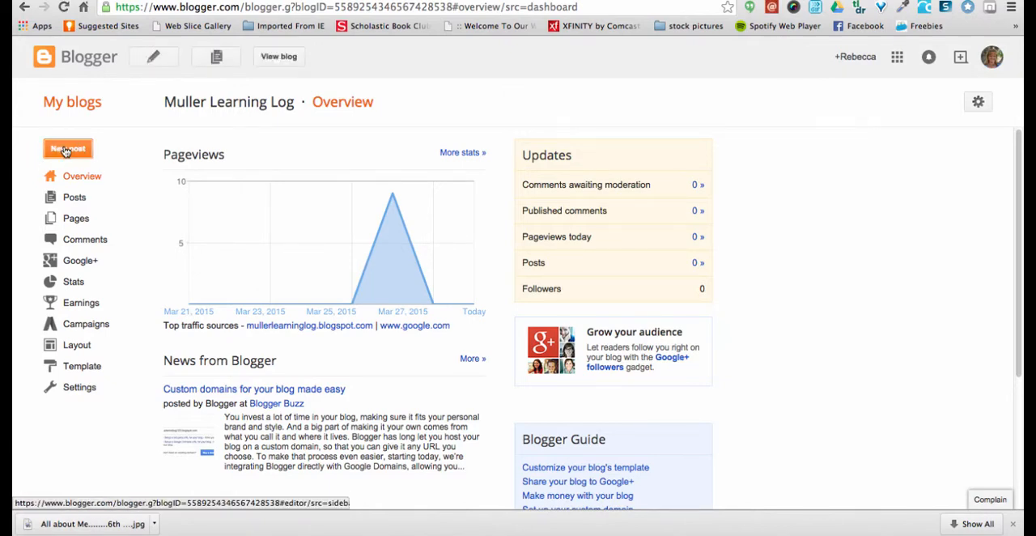
Create a new blog post and title it "First Post - All About Me", with a capital P in Post
click(67, 149)
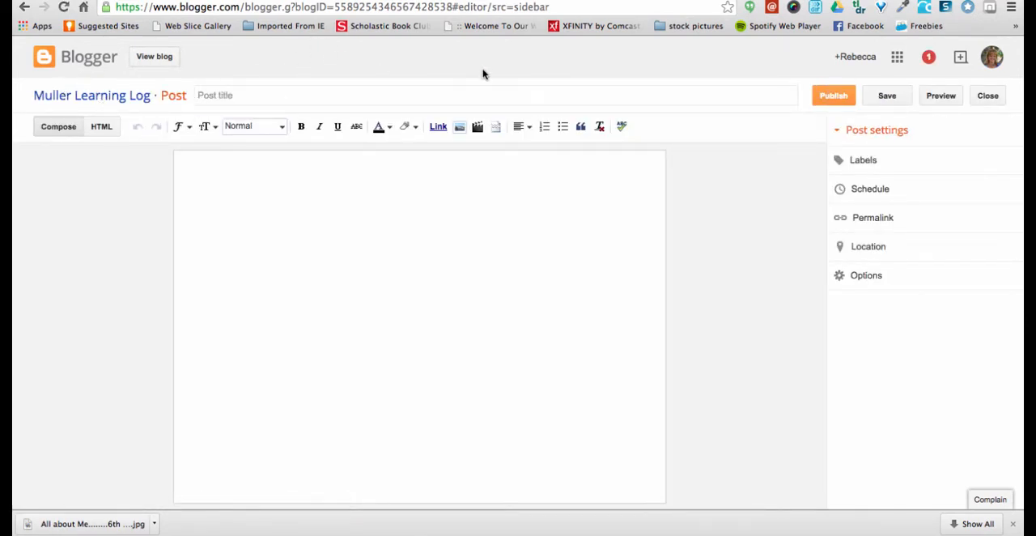
click(239, 95)
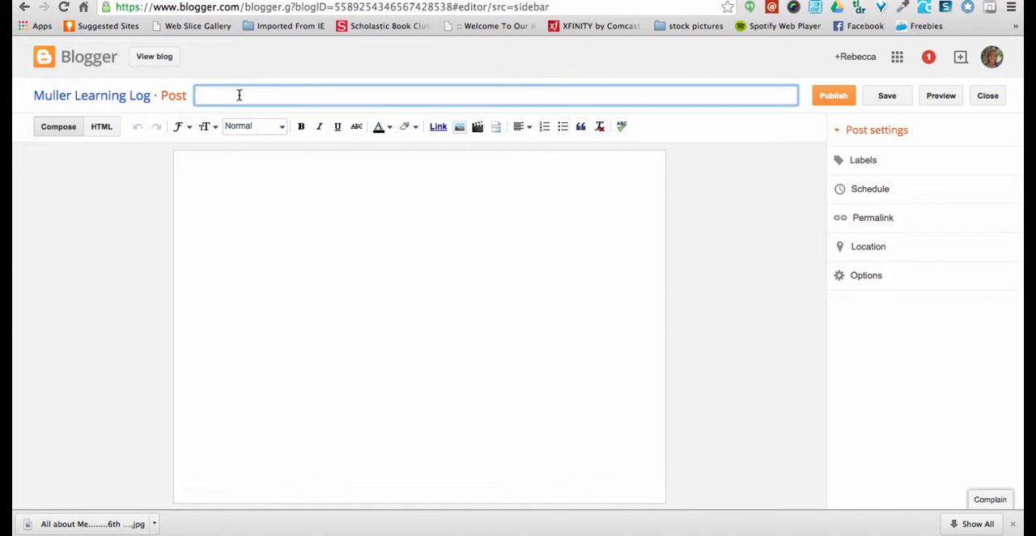
text(First post - All About Me)
click(221, 95)
key(BackSpace)
text(P)
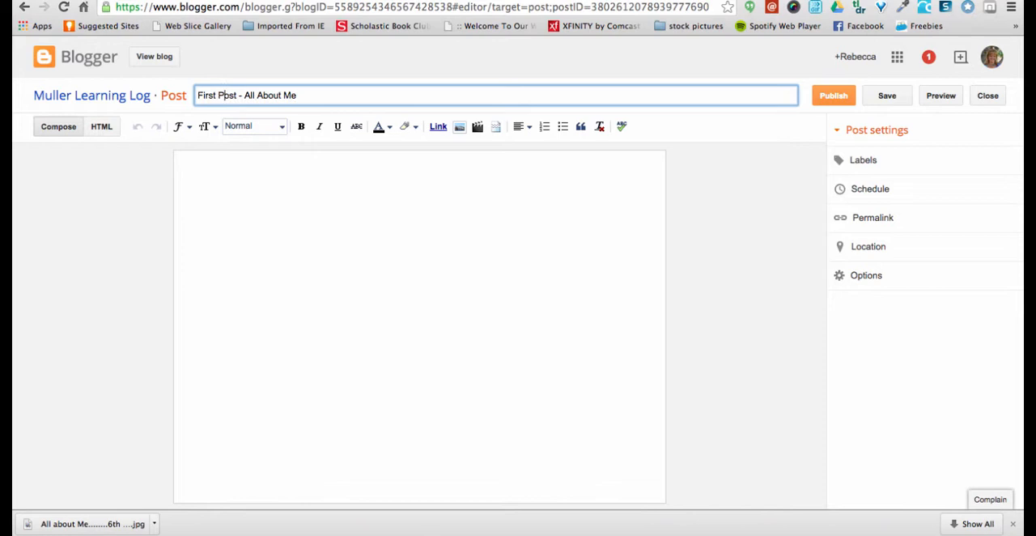
Insert the image "All about Me........6th graders Spring.jpg" from the Downloads folder into the post body
click(193, 168)
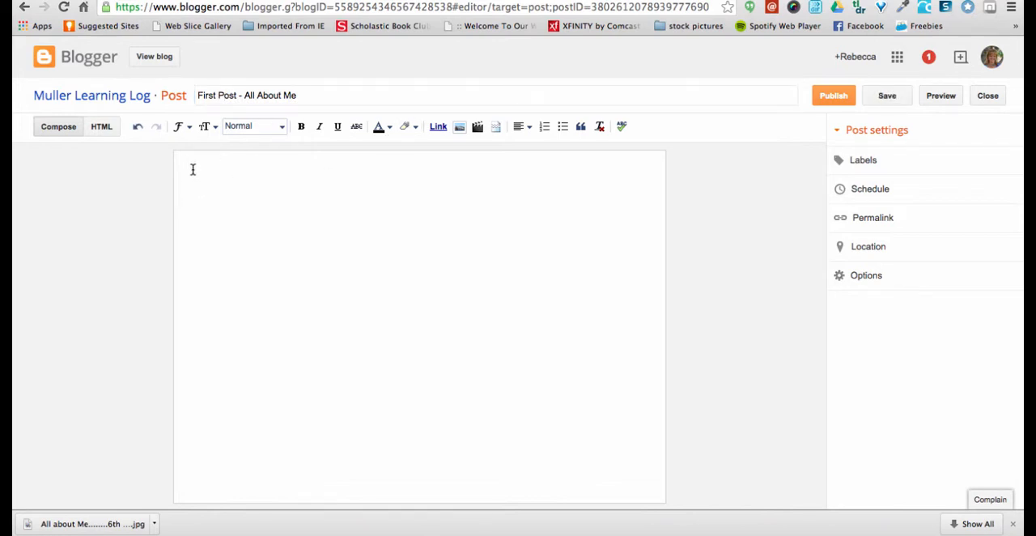
click(459, 127)
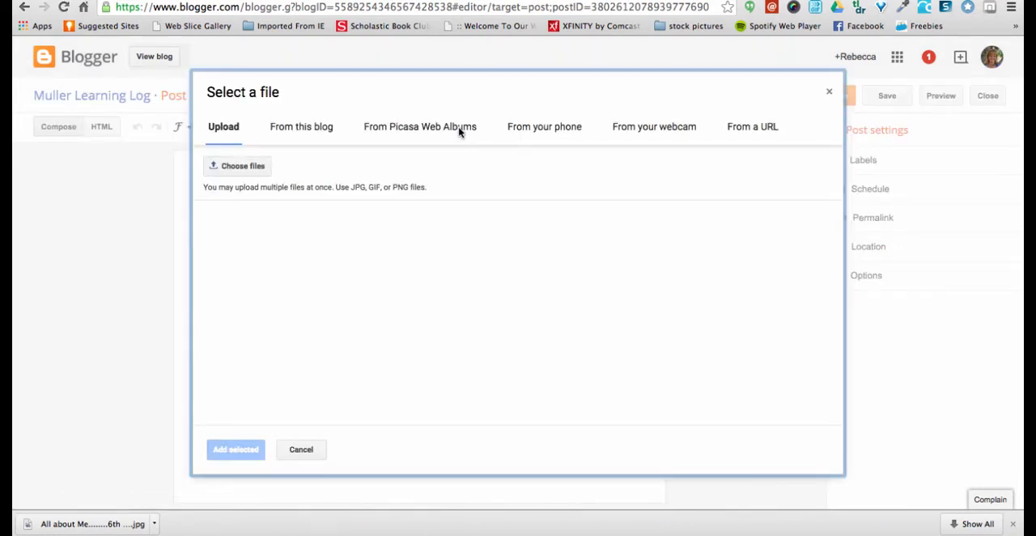
click(236, 170)
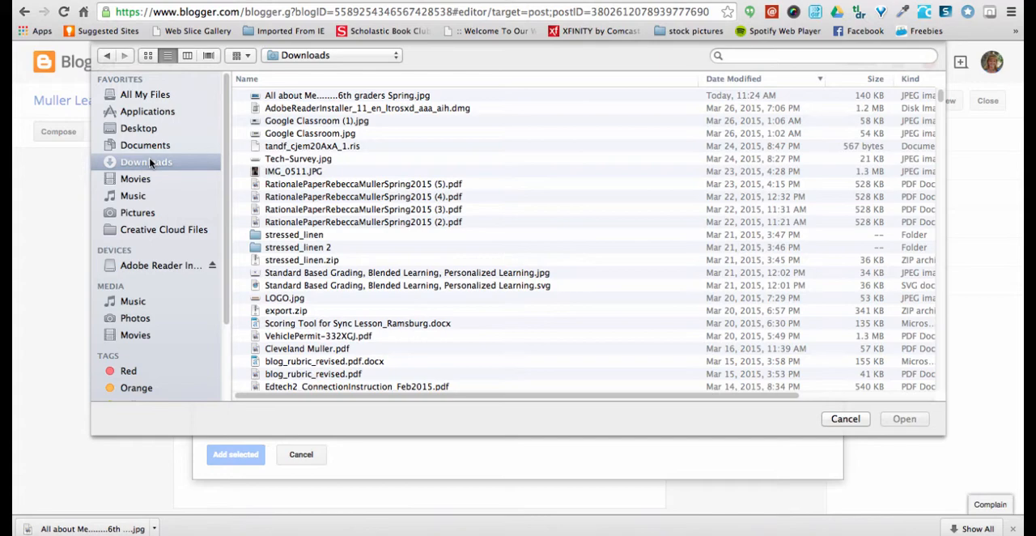
click(287, 95)
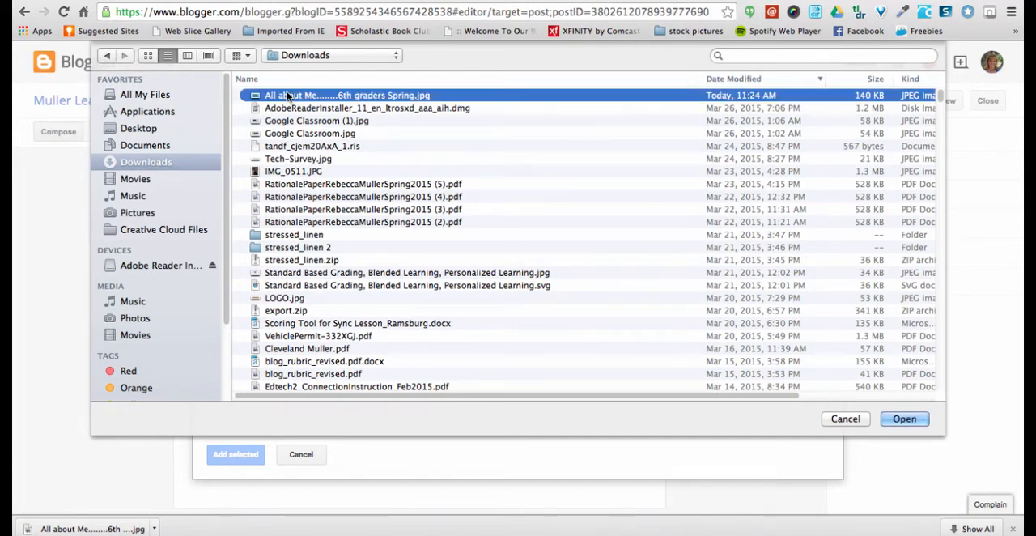
click(902, 419)
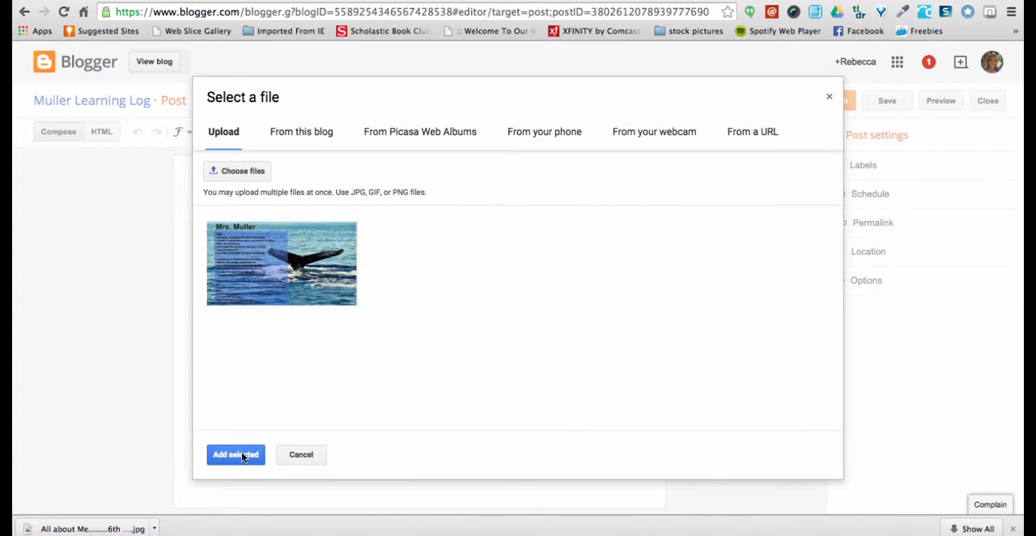
click(242, 454)
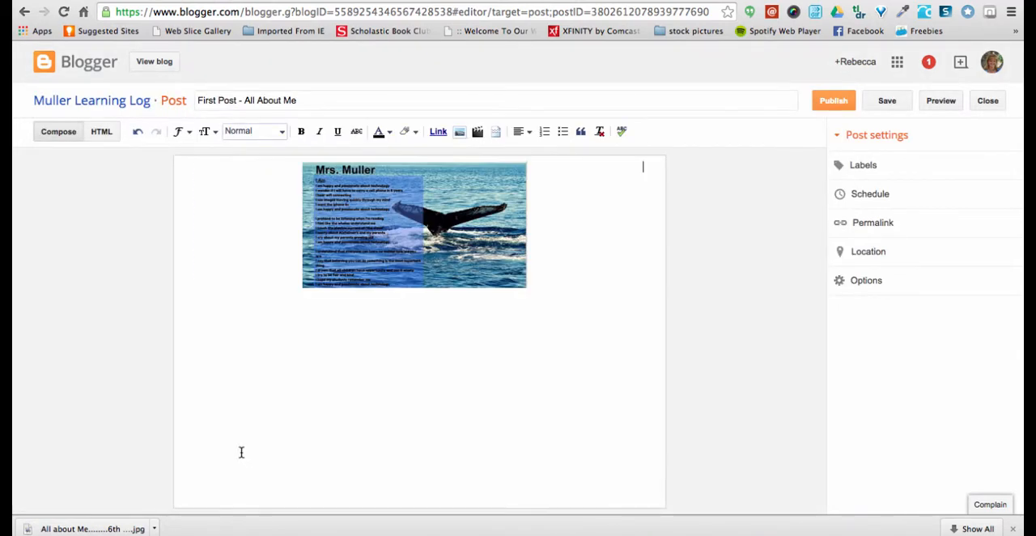
Set the inserted poem image's size to X-Large
click(400, 226)
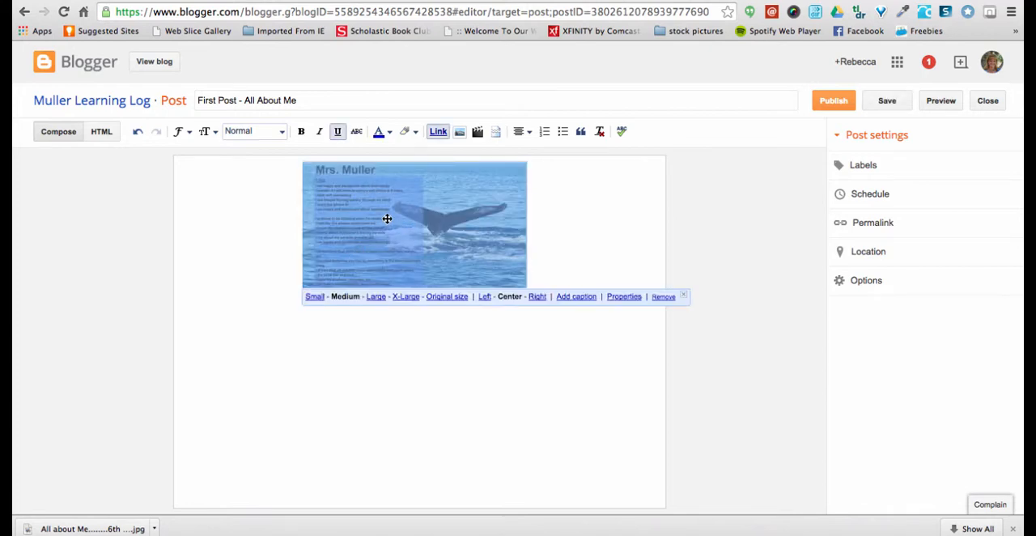
click(404, 296)
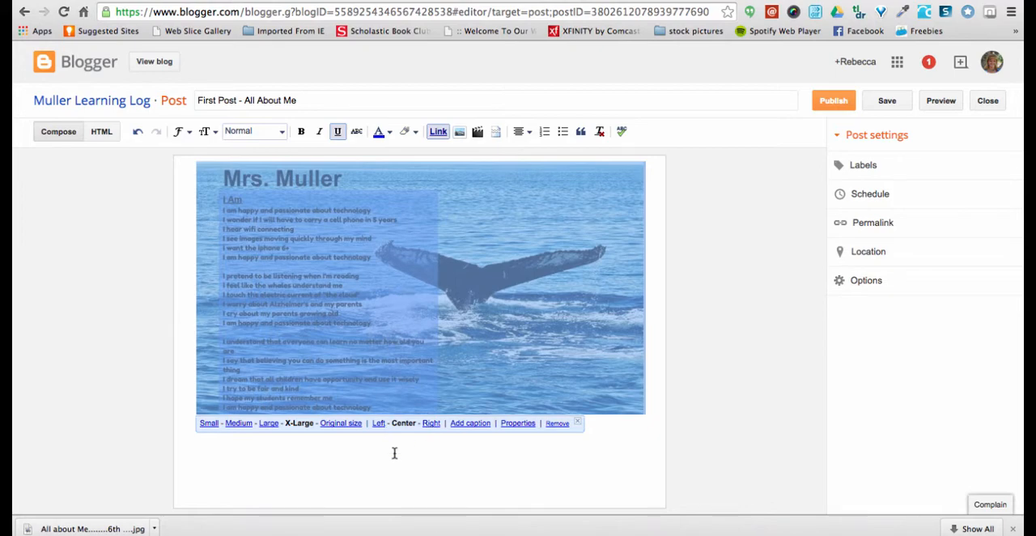
Try the poem image at its original size, look it over, and return it to X-Large
click(340, 424)
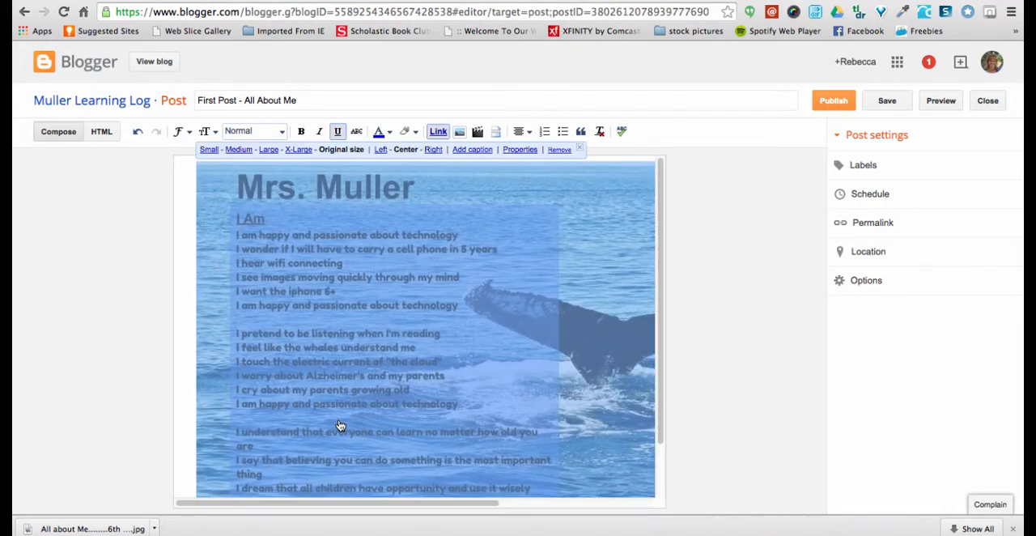
scroll(388, 417, down, 3)
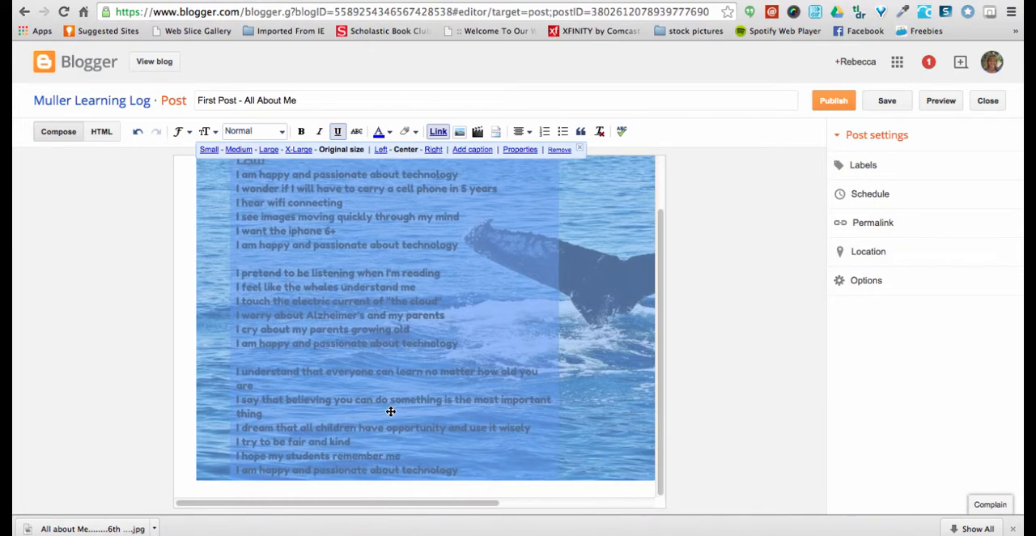
scroll(389, 417, up, 3)
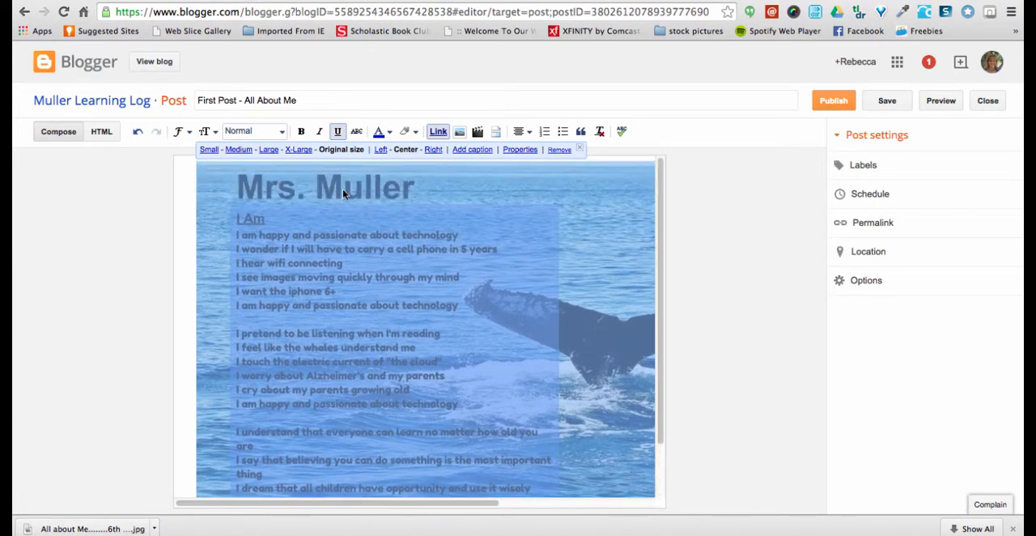
click(293, 149)
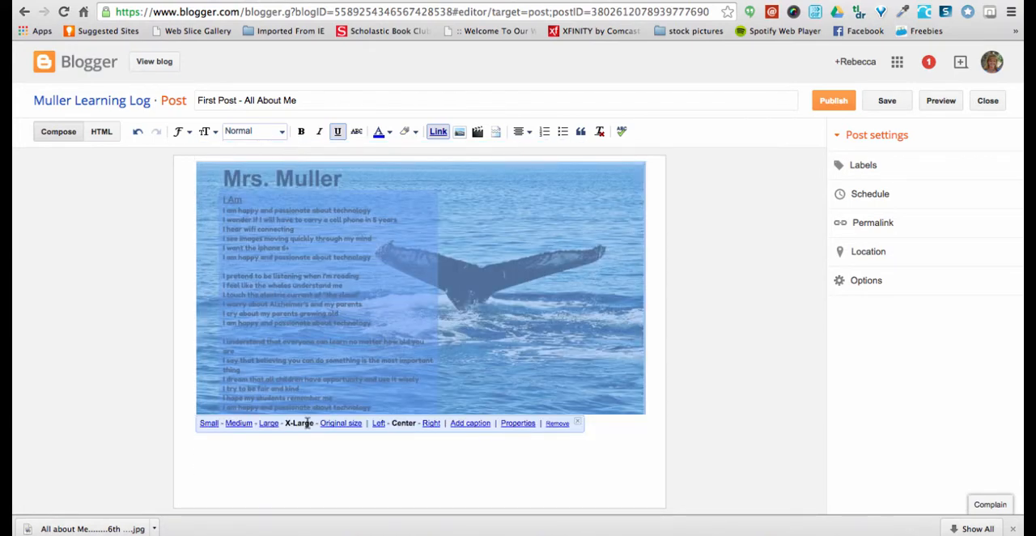
Copy the bulleted Task 2 sentence starters of Lesson 2.3 from the Module 2 – Blog Setup page and paste them below the image in the post
click(237, 452)
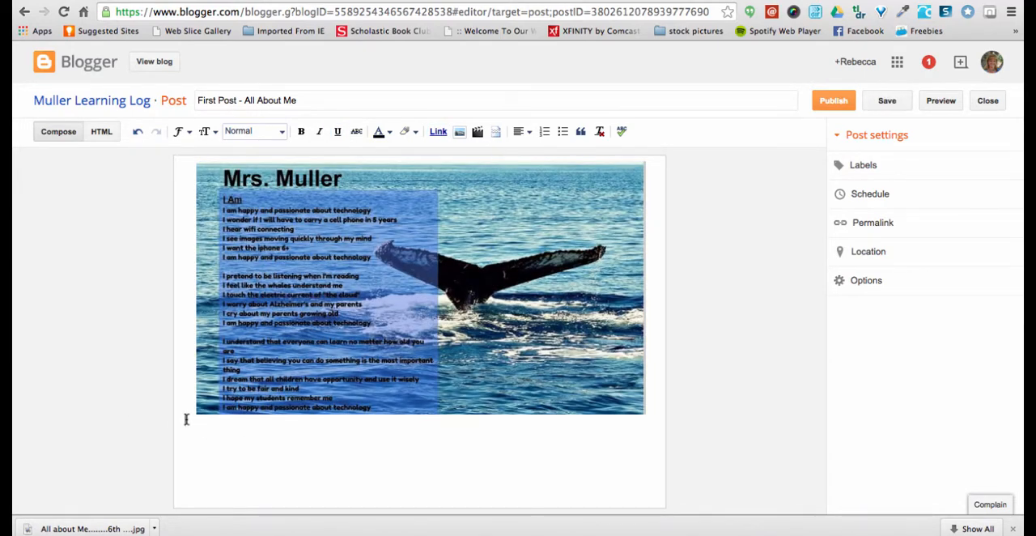
key(Return)
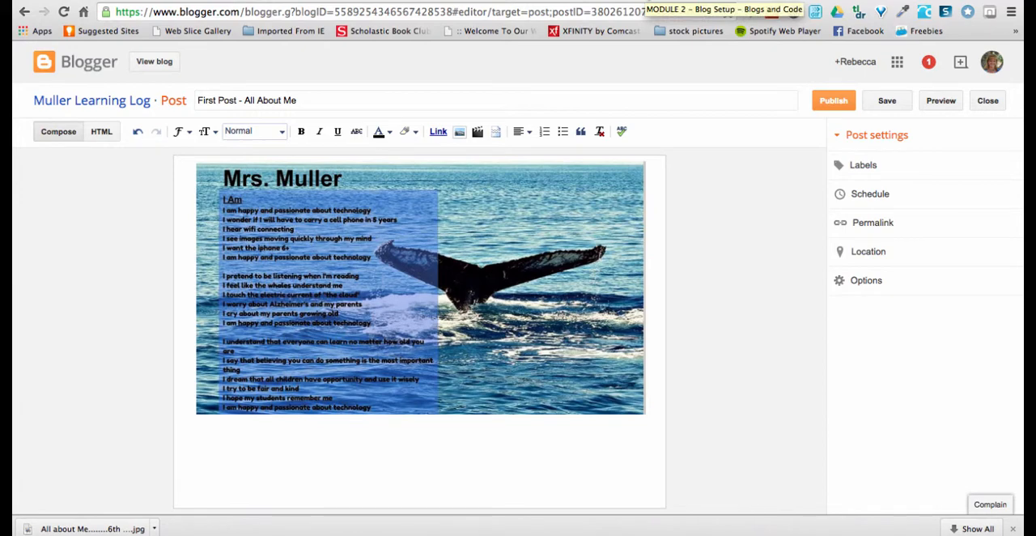
click(646, 0)
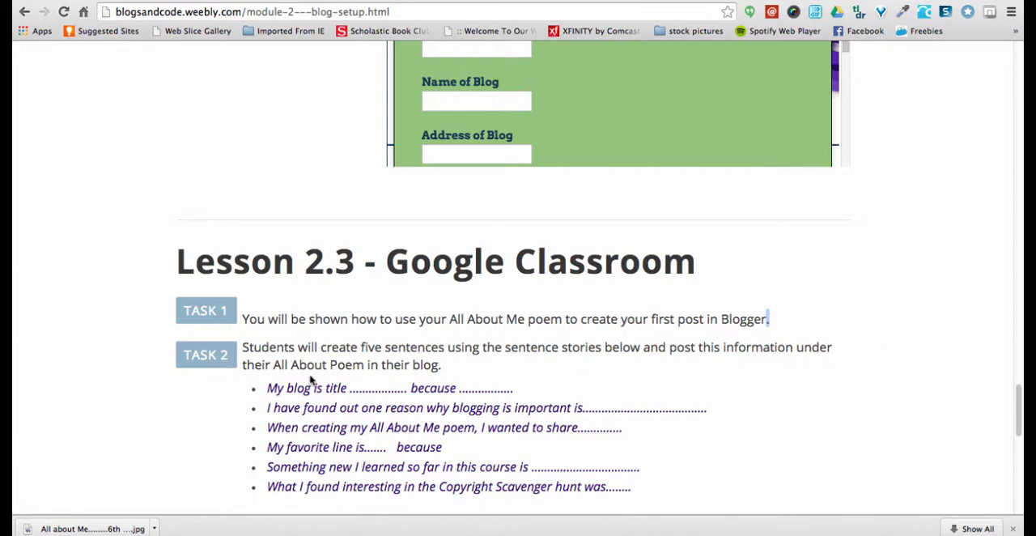
scroll(550, 421, down, 1)
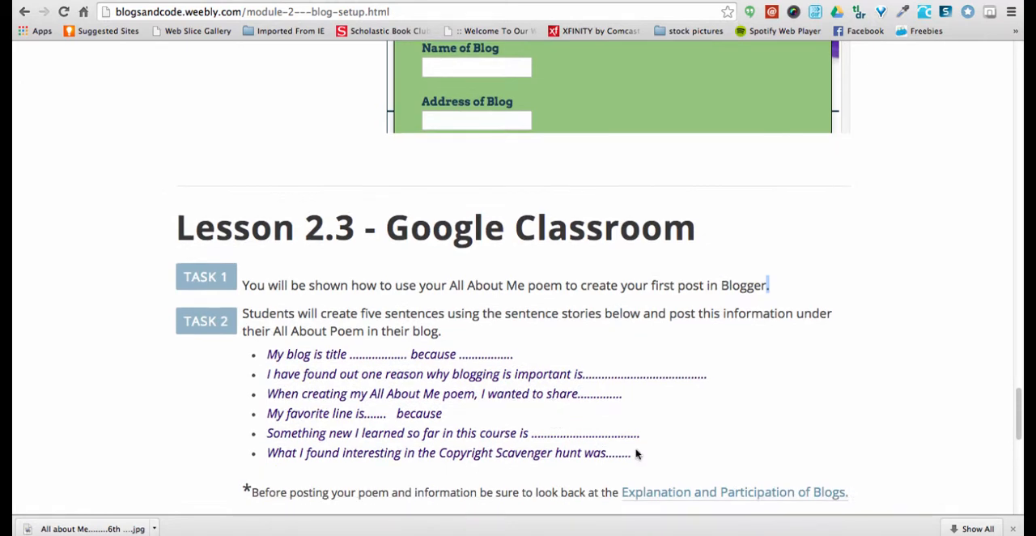
drag(633, 455, 245, 355)
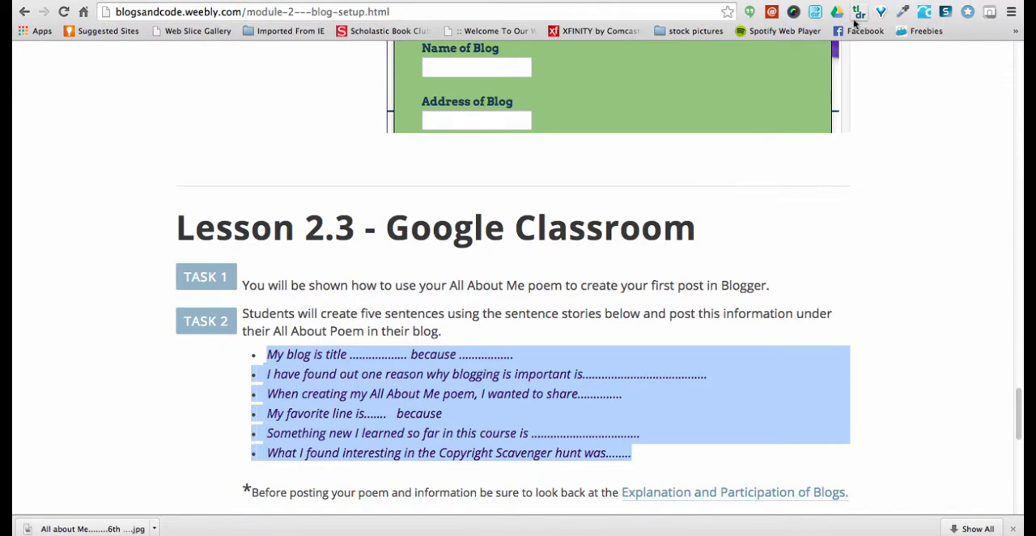
click(878, 1)
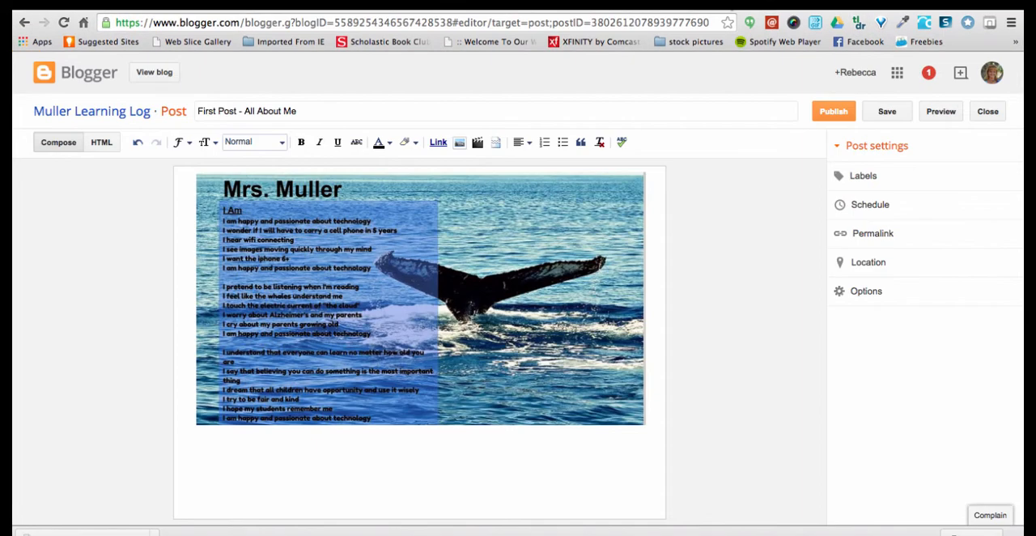
click(243, 434)
key(ctrl+v)
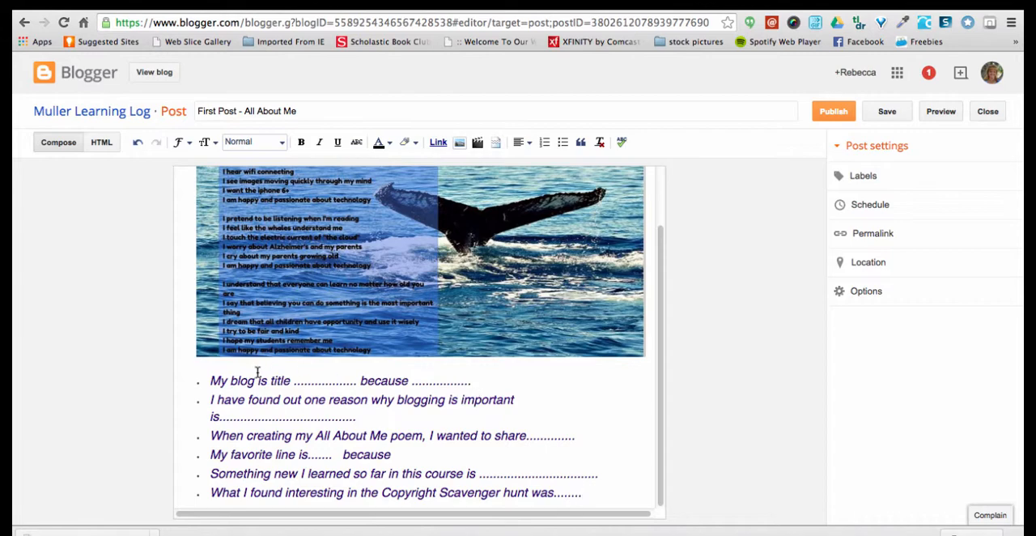
Replace the dots after "My blog is title" with "First Post - All About Me", leaving single spaces around it
click(359, 381)
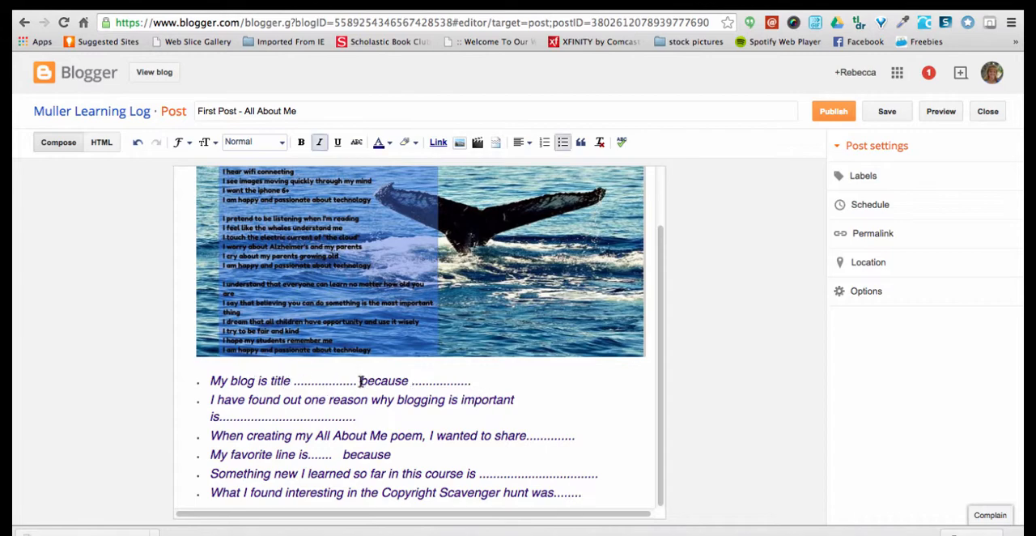
key(BackSpace)
key(BackSpace)
key(BackSpace)
key(BackSpace)
key(BackSpace)
key(BackSpace)
key(BackSpace)
key(BackSpace)
key(BackSpace)
key(BackSpace)
key(BackSpace)
key(BackSpace)
key(BackSpace)
key(BackSpace)
key(BackSpace)
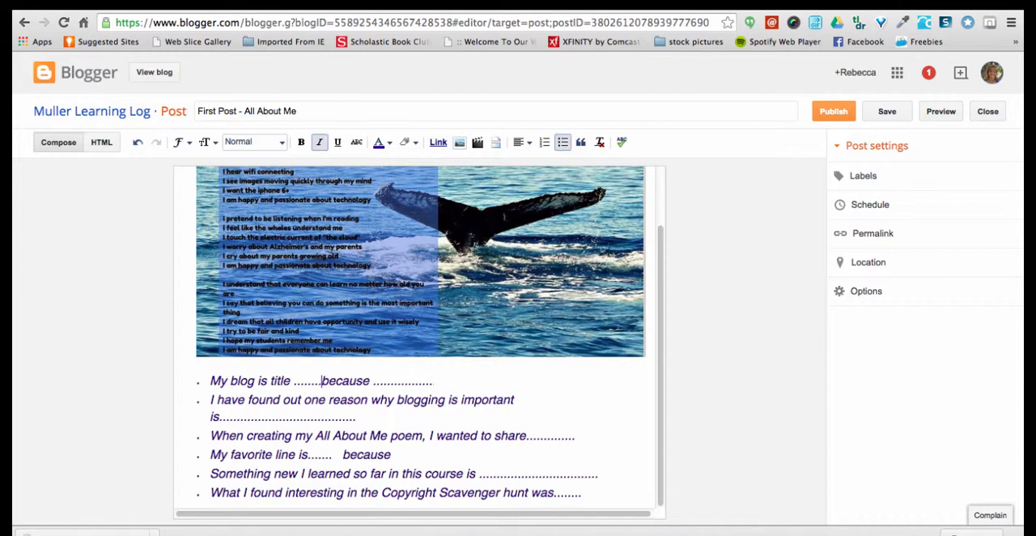
key(BackSpace)
key(BackSpace)
key(BackSpace)
key(BackSpace)
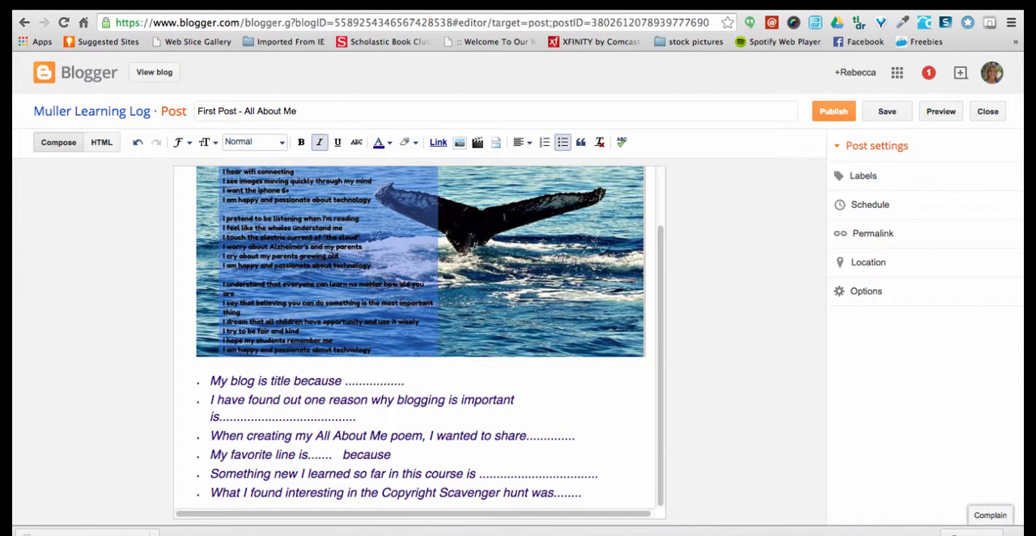
text(First)
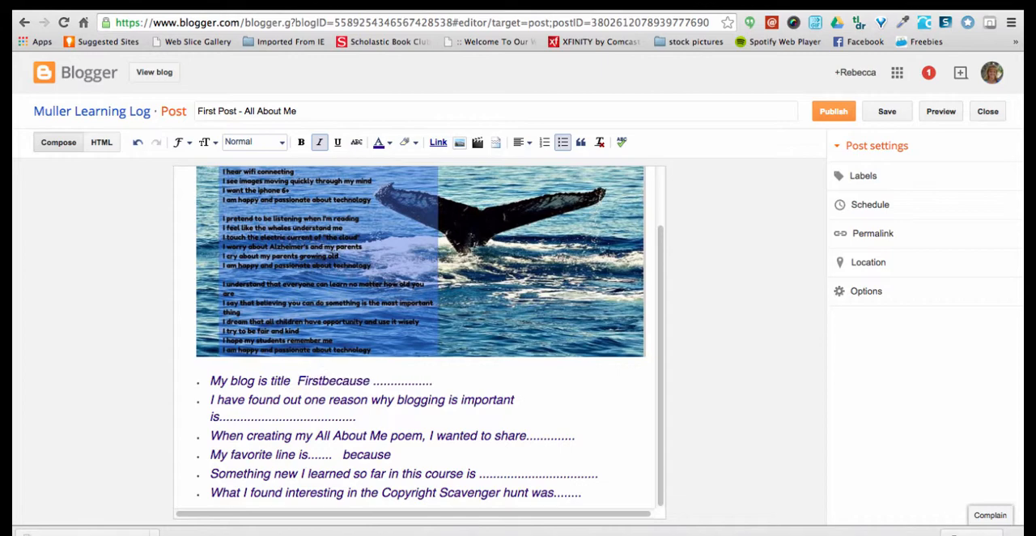
text( Post)
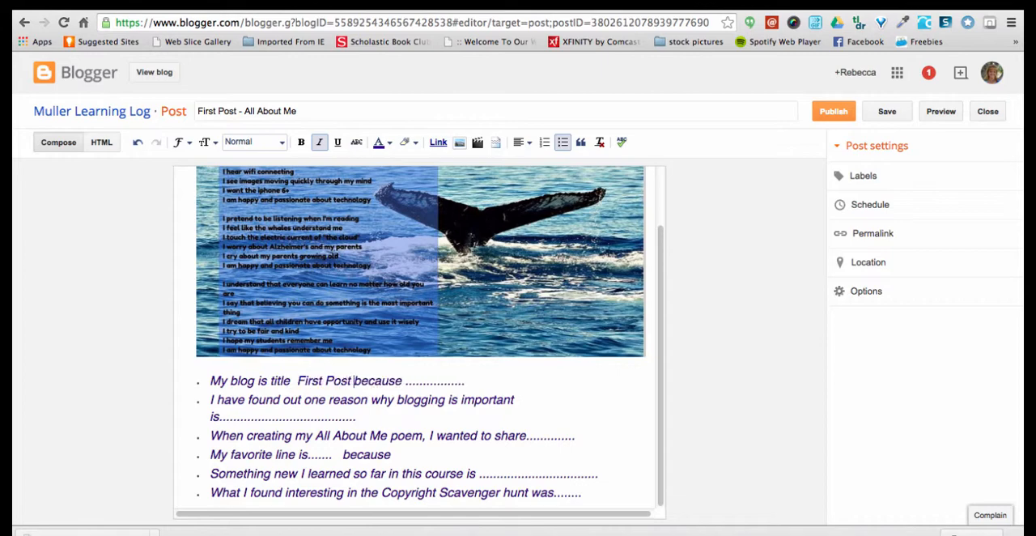
text( - All A)
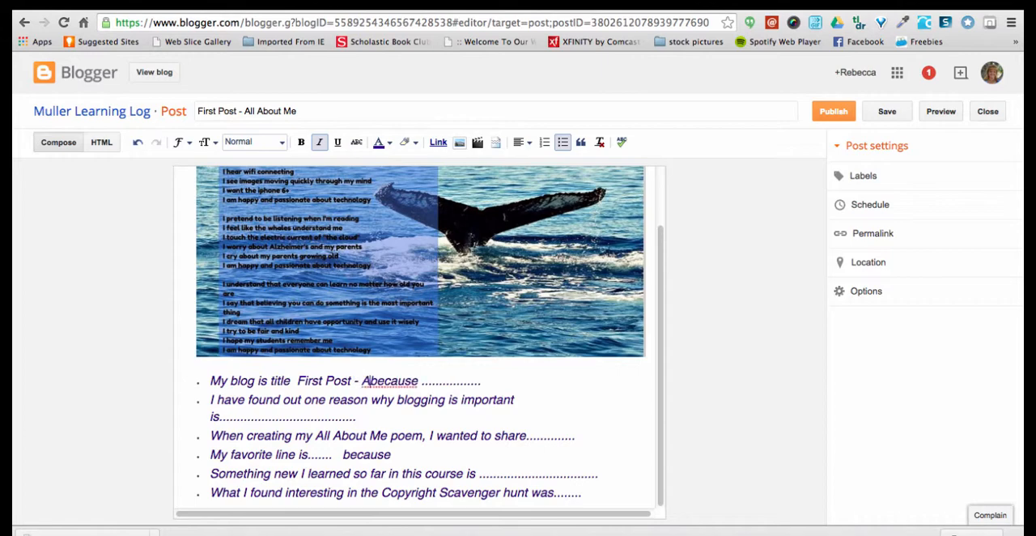
text(bout Me)
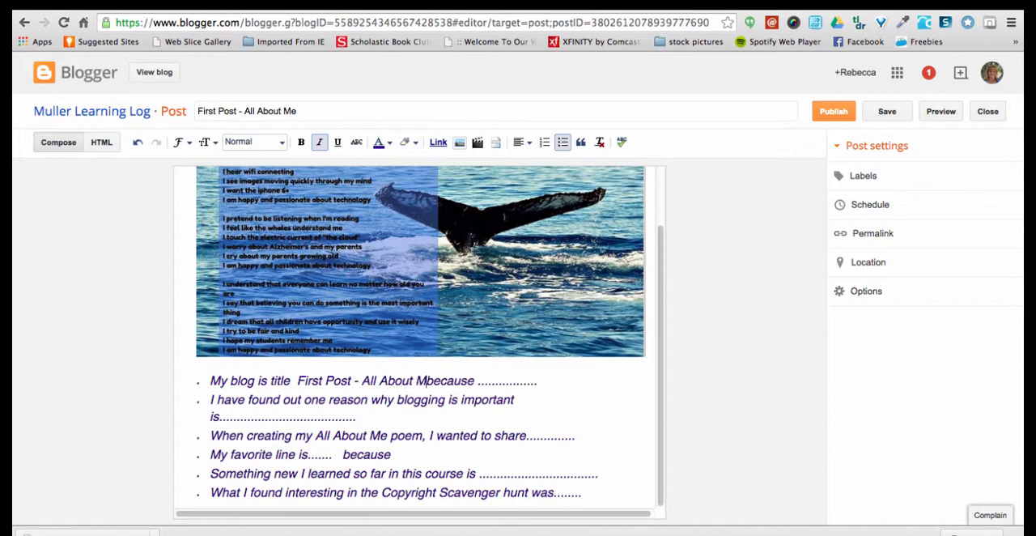
click(297, 381)
key(BackSpace)
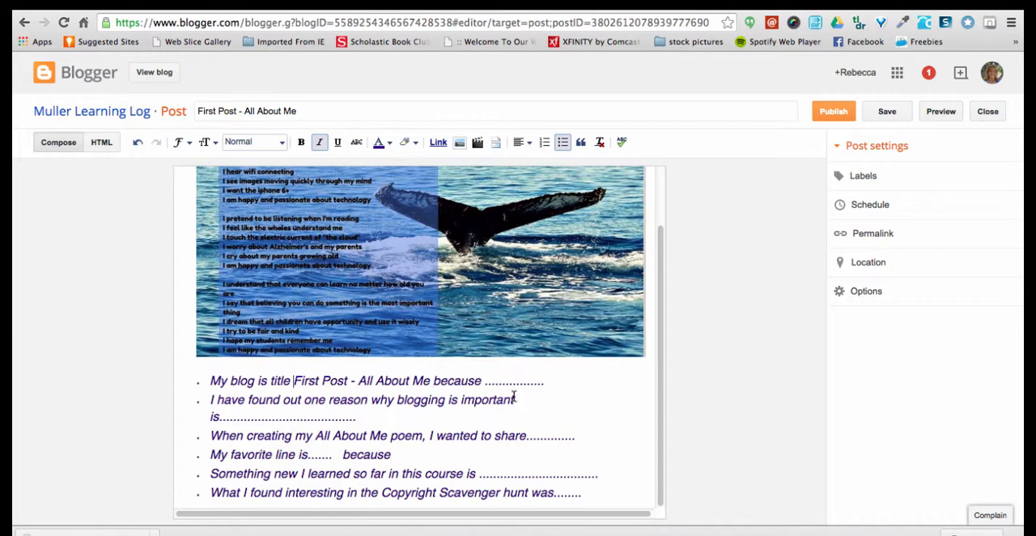
Replace the dots after "because" in the first bullet with "this is my very first blog post."
drag(545, 381, 488, 384)
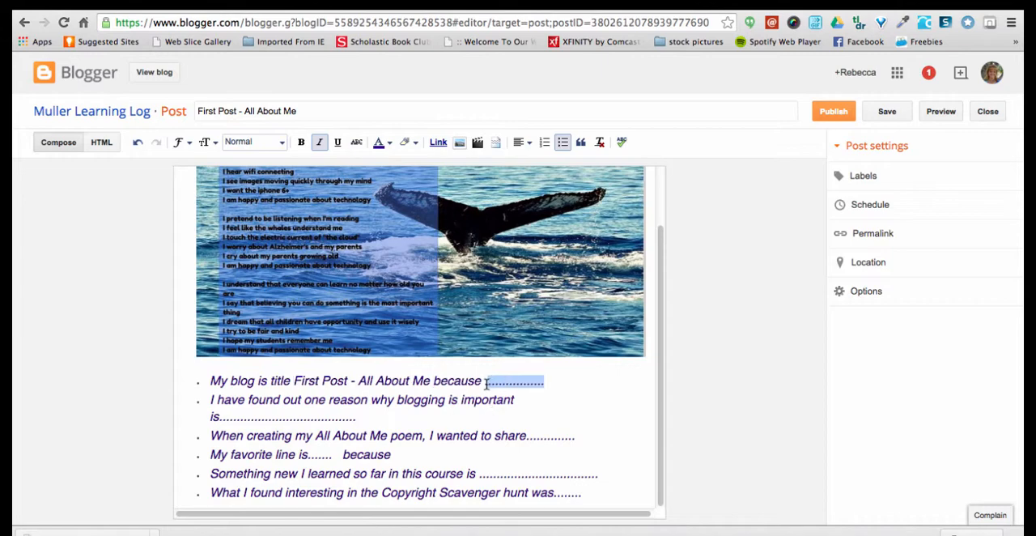
key(BackSpace)
text(th)
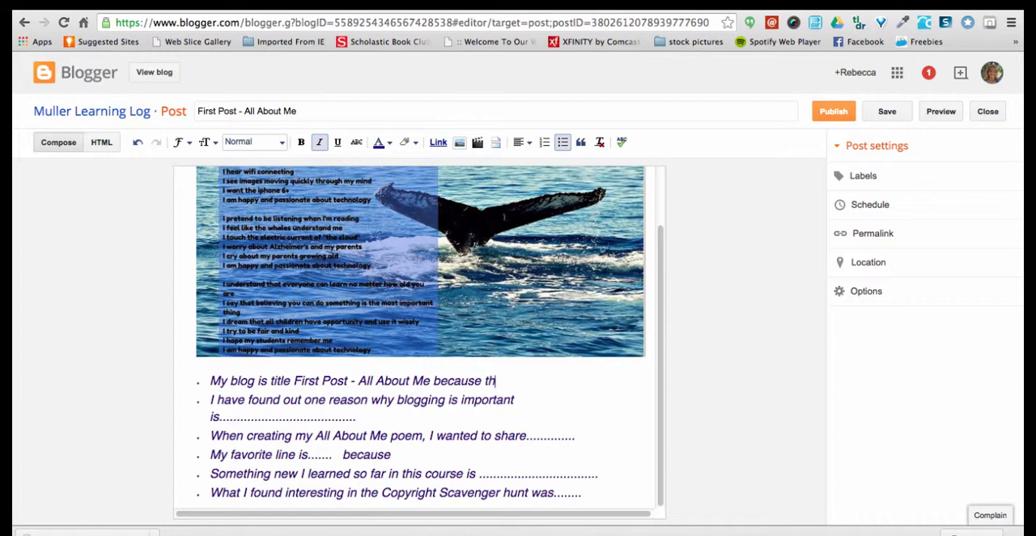
text(is is my very first b)
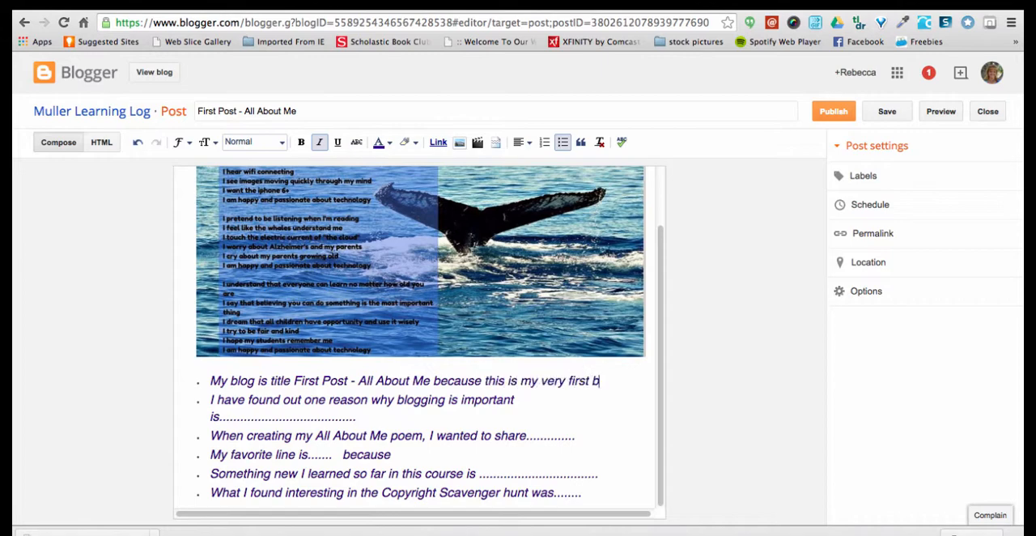
text(log post.)
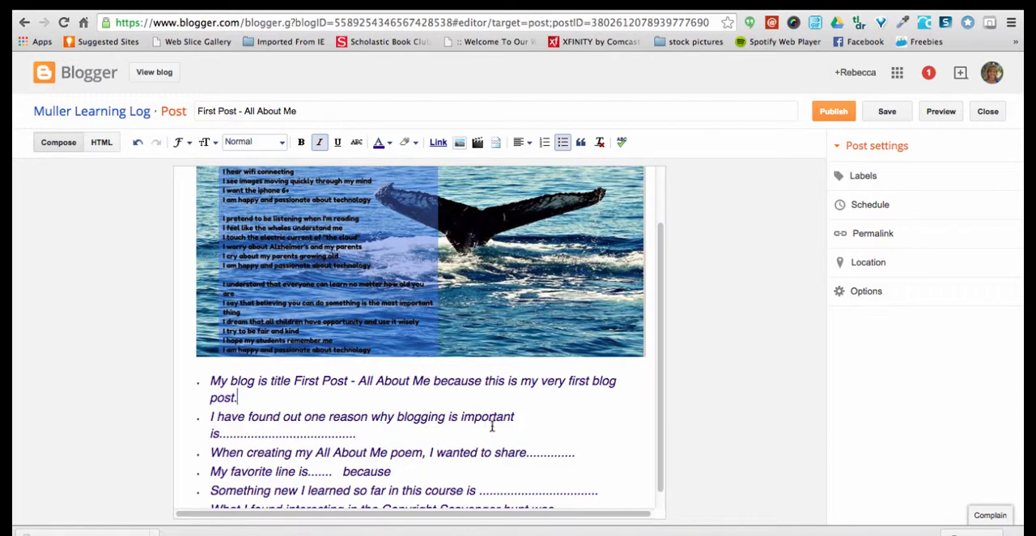
Delete the placeholder dots after "I have found out one reason why blogging is important is" in the second bullet
click(357, 435)
key(BackSpace)
key(BackSpace)
key(BackSpace)
key(BackSpace)
key(BackSpace)
key(BackSpace)
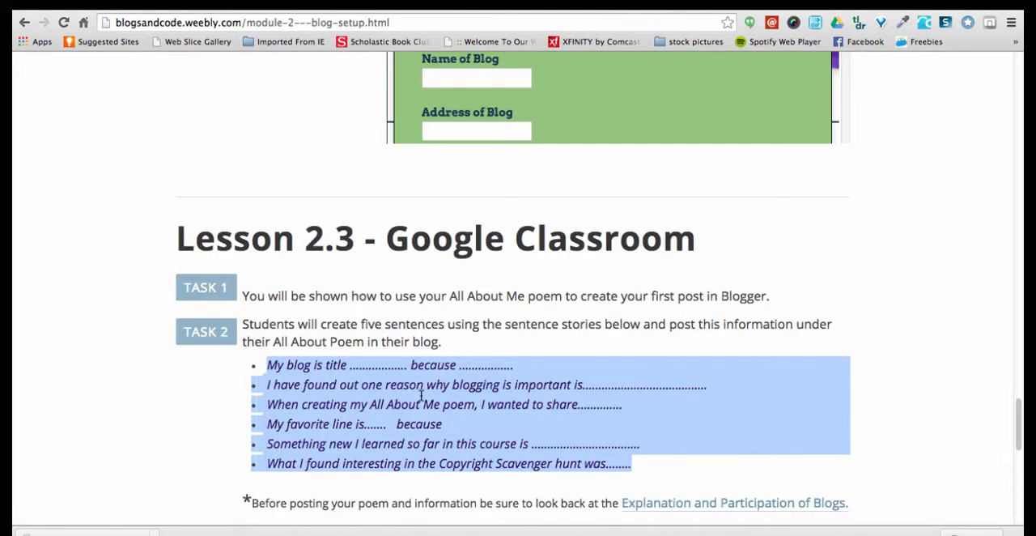
Look back through the Lesson 2.1 and Lesson 2.2 tasks on the Module 2 – Blog Setup page
scroll(334, 293, up, 10)
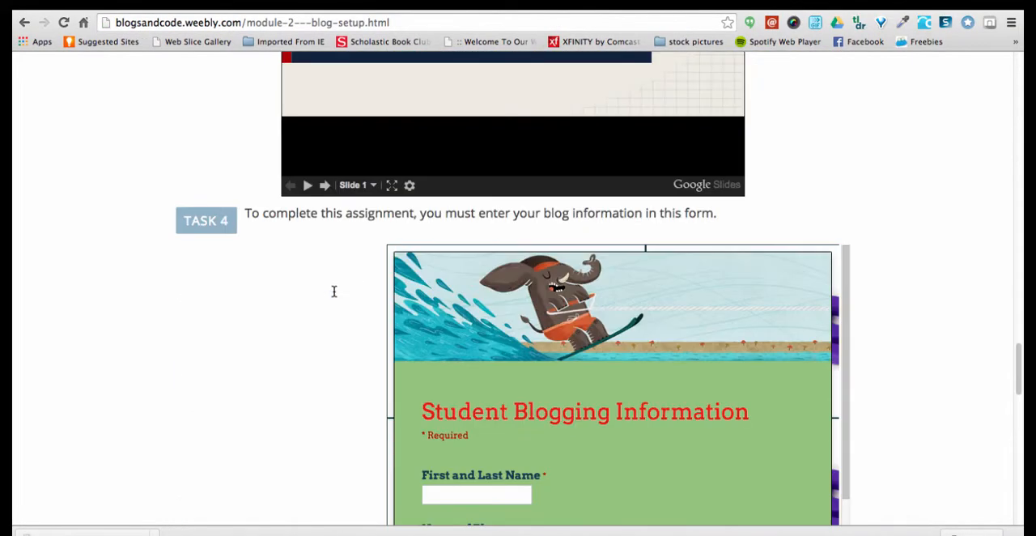
scroll(334, 293, up, 10)
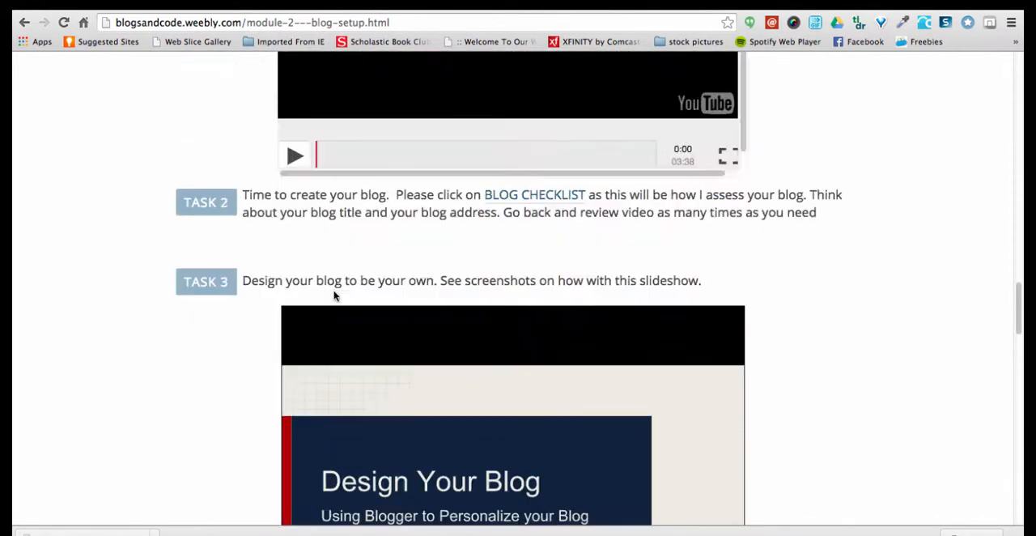
scroll(334, 293, up, 10)
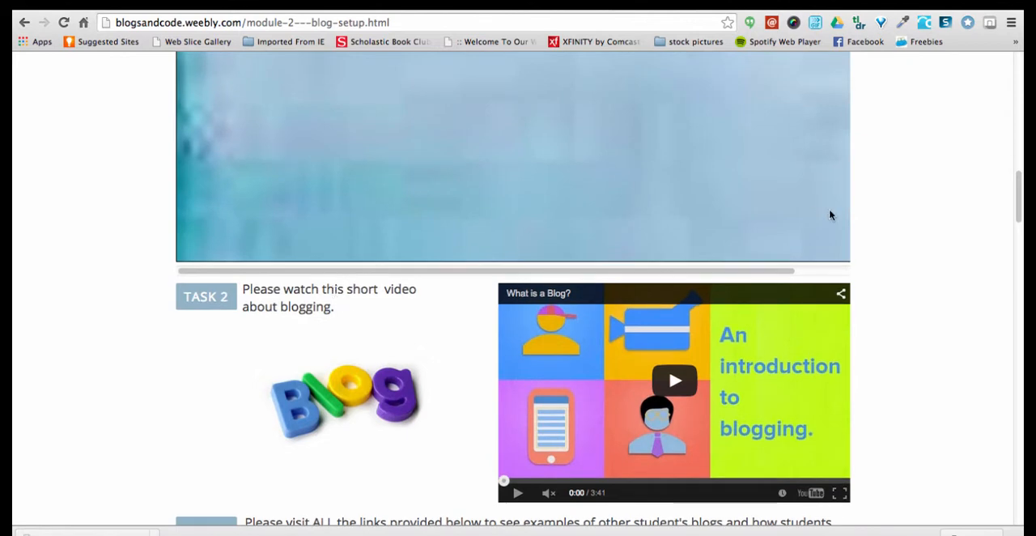
scroll(924, 225, up, 8)
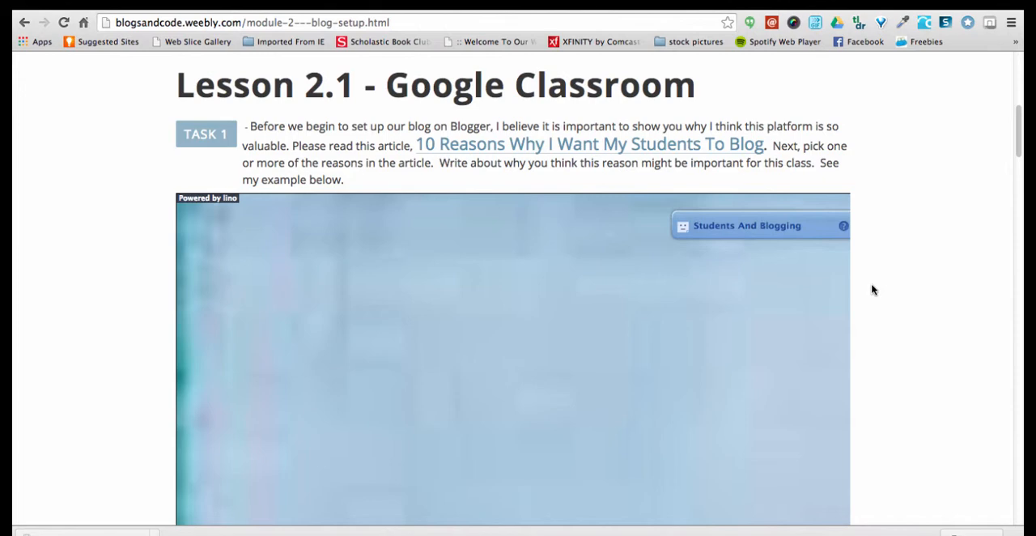
scroll(872, 290, down, 4)
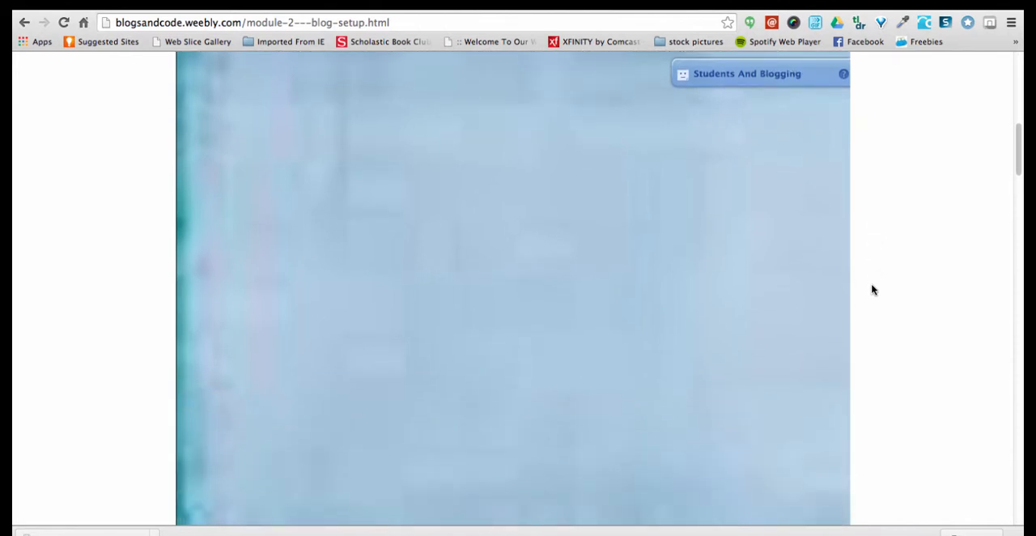
scroll(873, 289, down, 10)
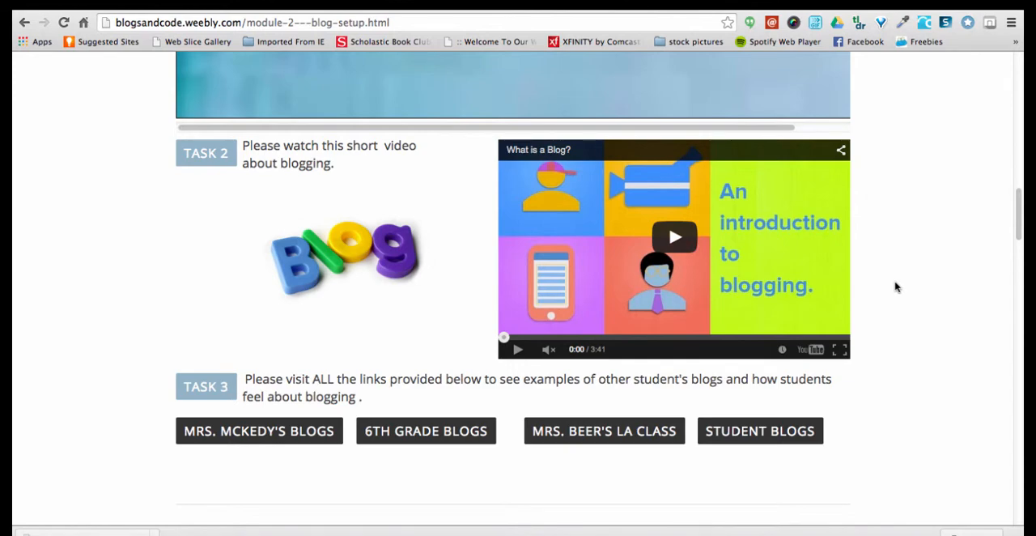
scroll(896, 286, down, 8)
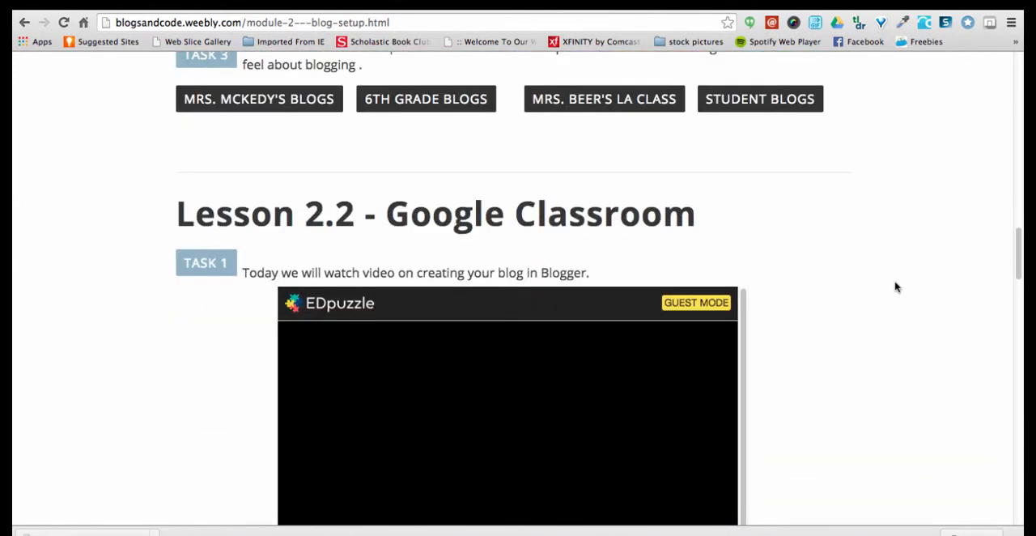
scroll(896, 287, down, 20)
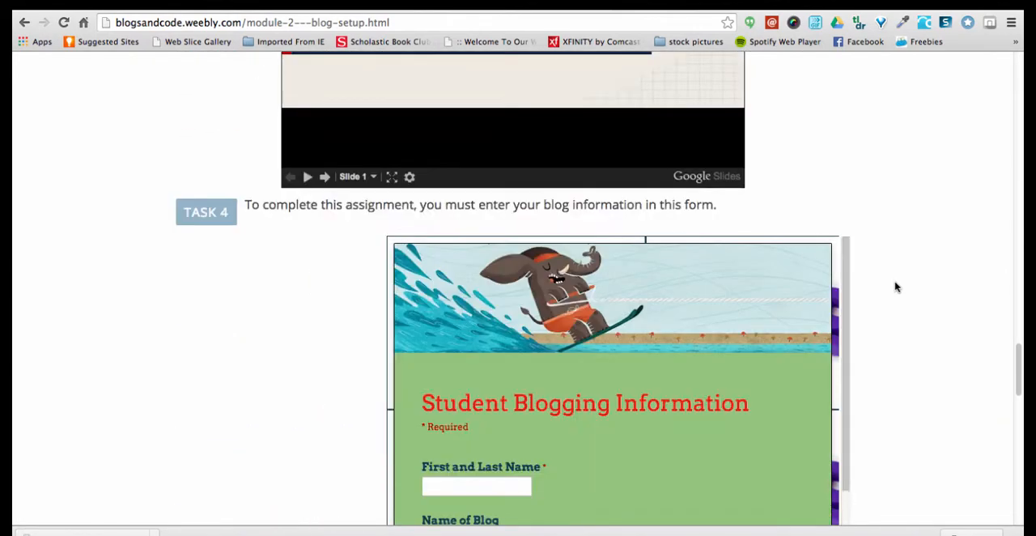
scroll(895, 286, down, 12)
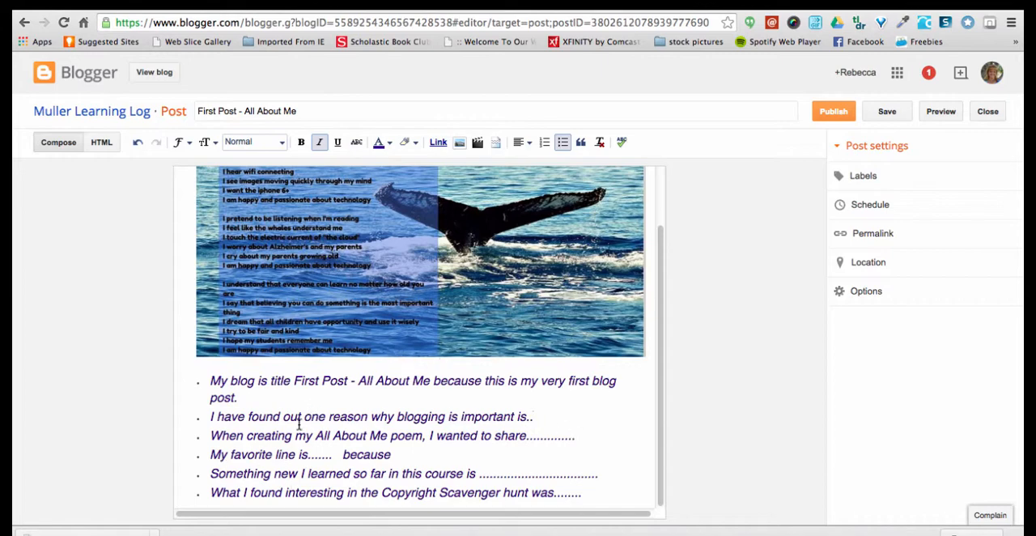
Check the poem image and sentence starters in the post, and save the post as a draft
scroll(302, 365, up, 1)
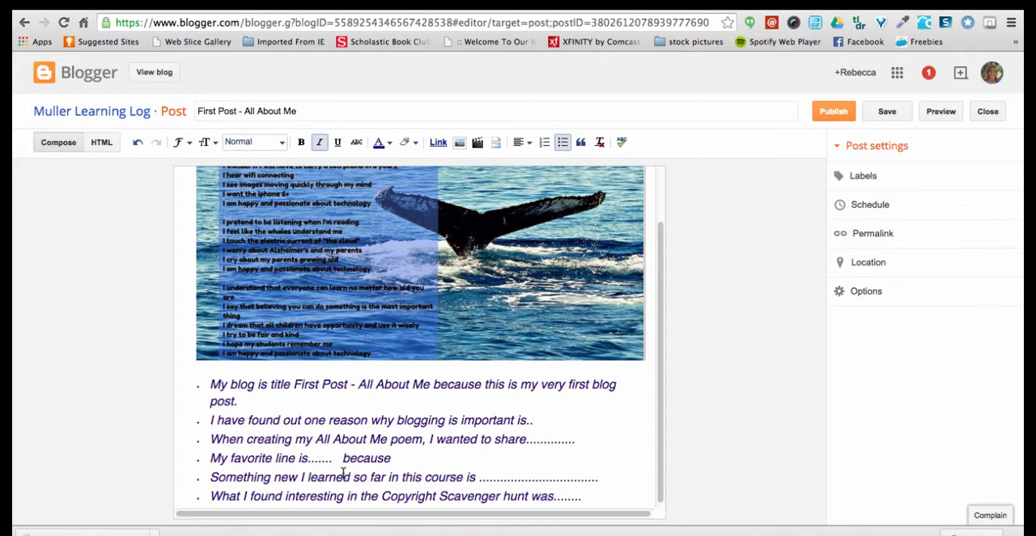
scroll(344, 472, down, 1)
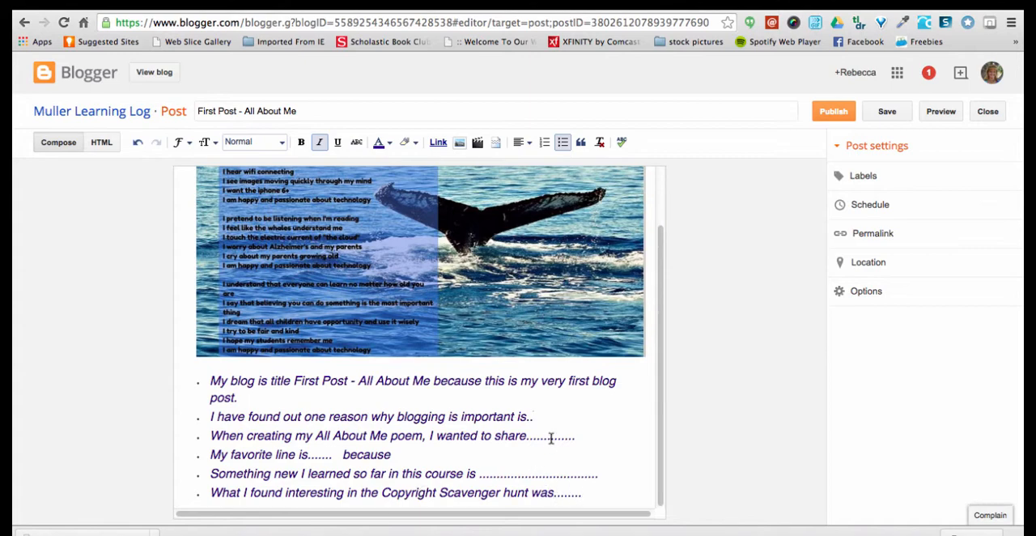
scroll(550, 438, up, 3)
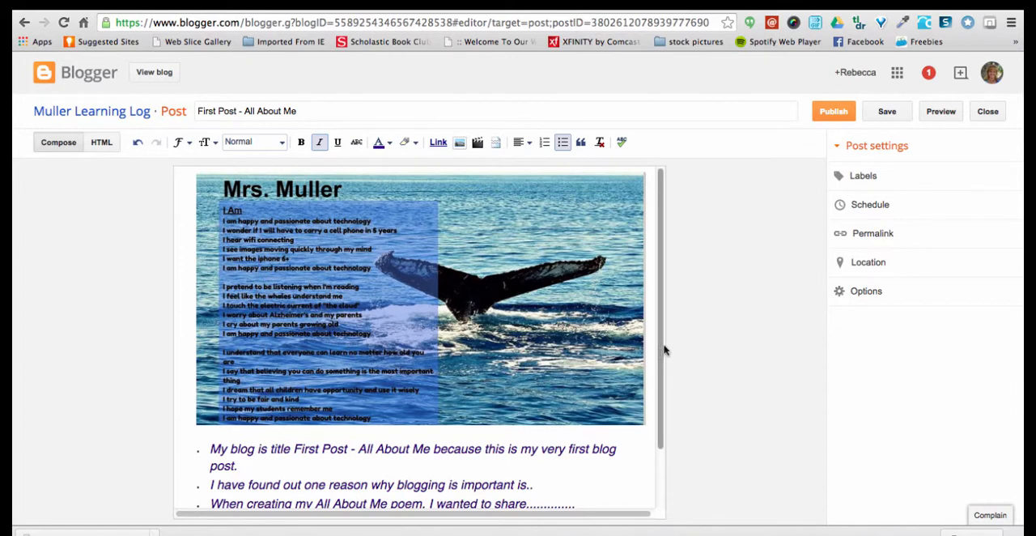
scroll(664, 349, down, 2)
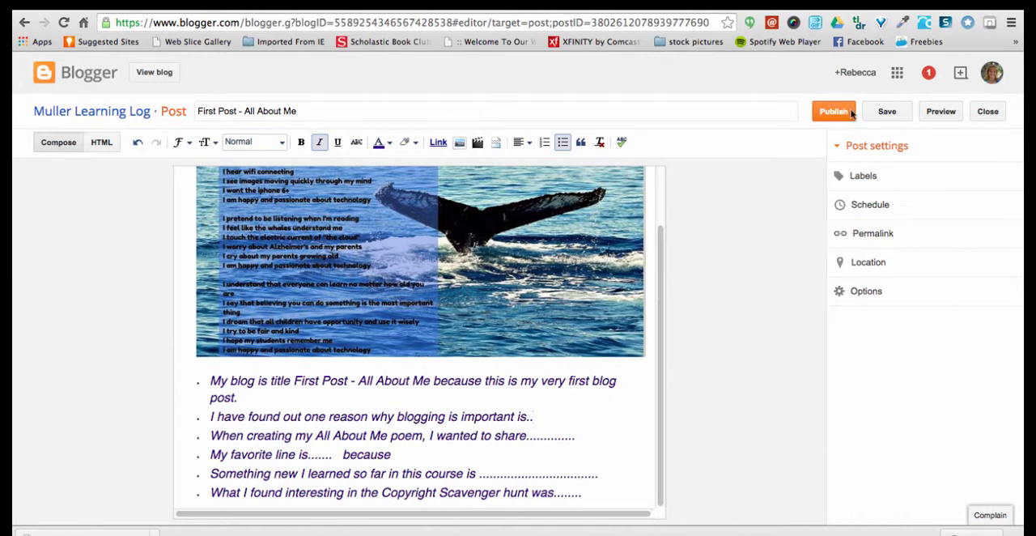
click(886, 113)
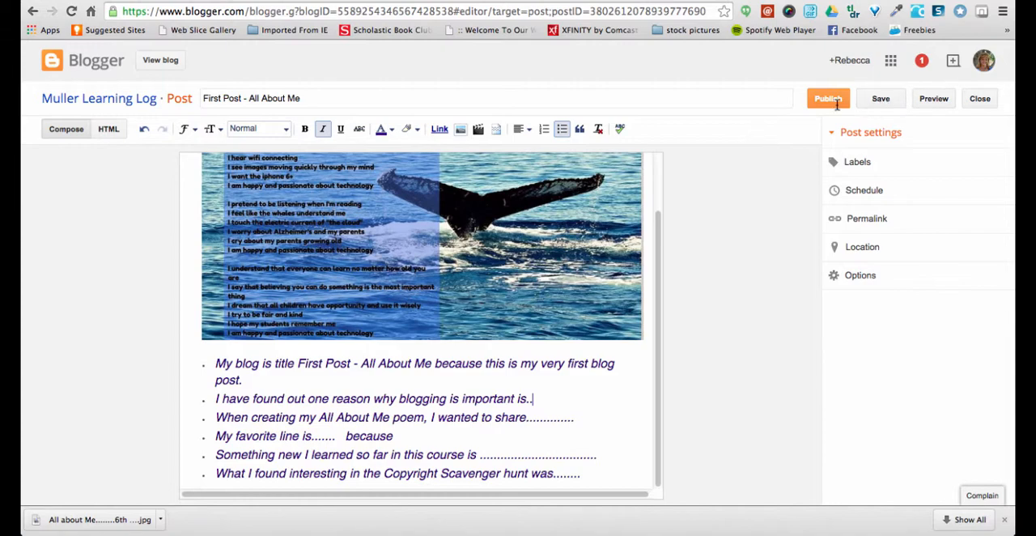
Leave the post editor, return to the list of blogs, and open the Learning Log blog's list of posts
click(31, 12)
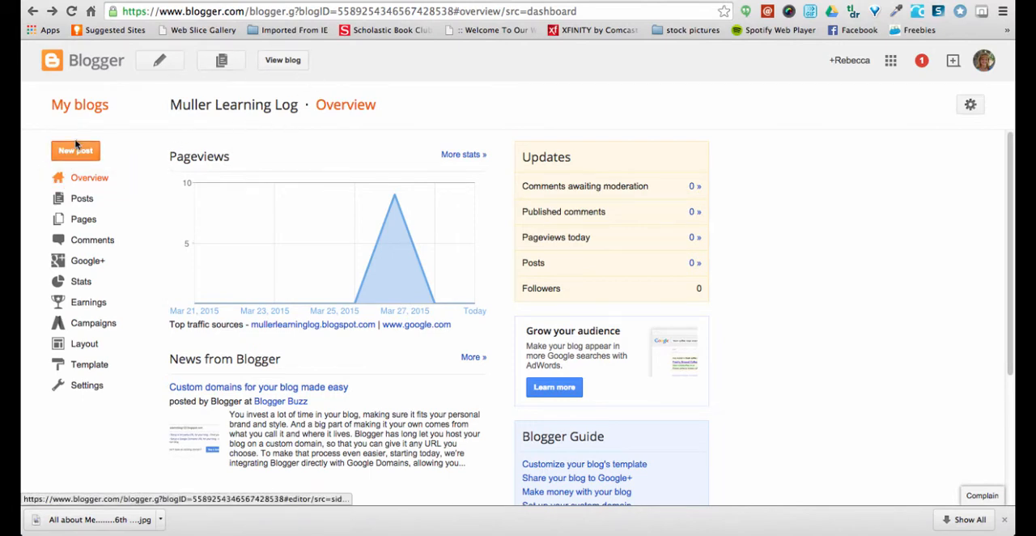
click(30, 10)
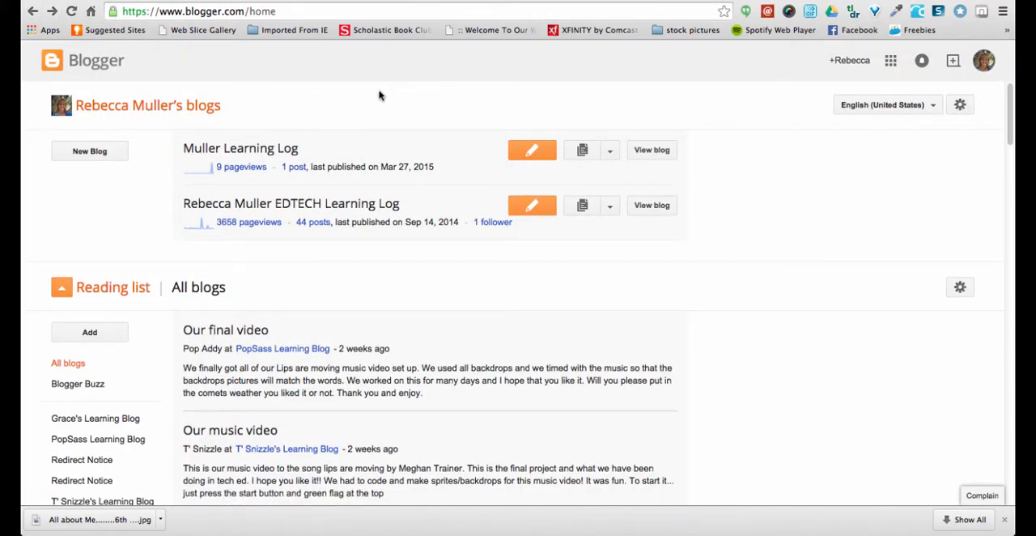
click(243, 149)
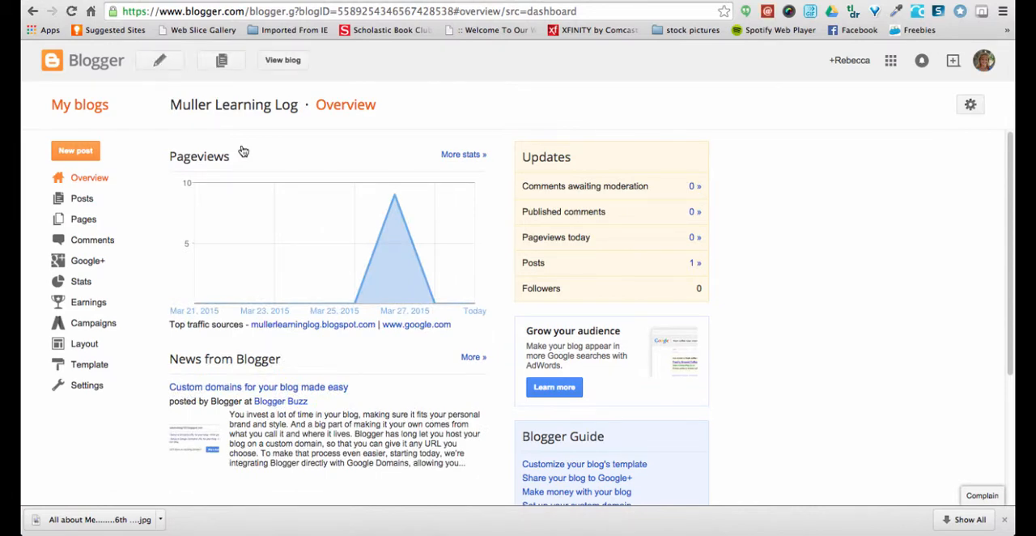
click(91, 201)
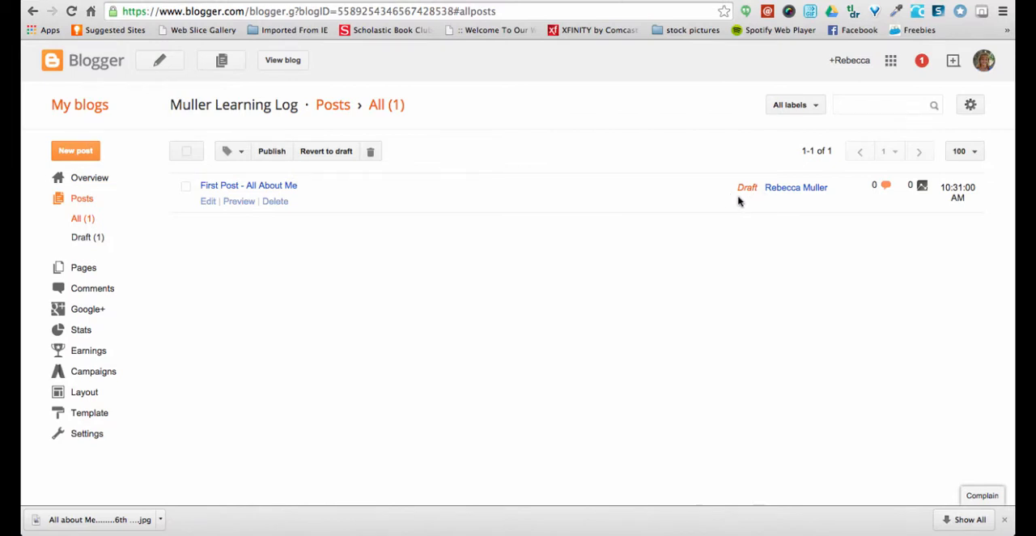
Preview the draft "First Post - All About Me" down to its sentence starters and return to the list of posts
click(238, 202)
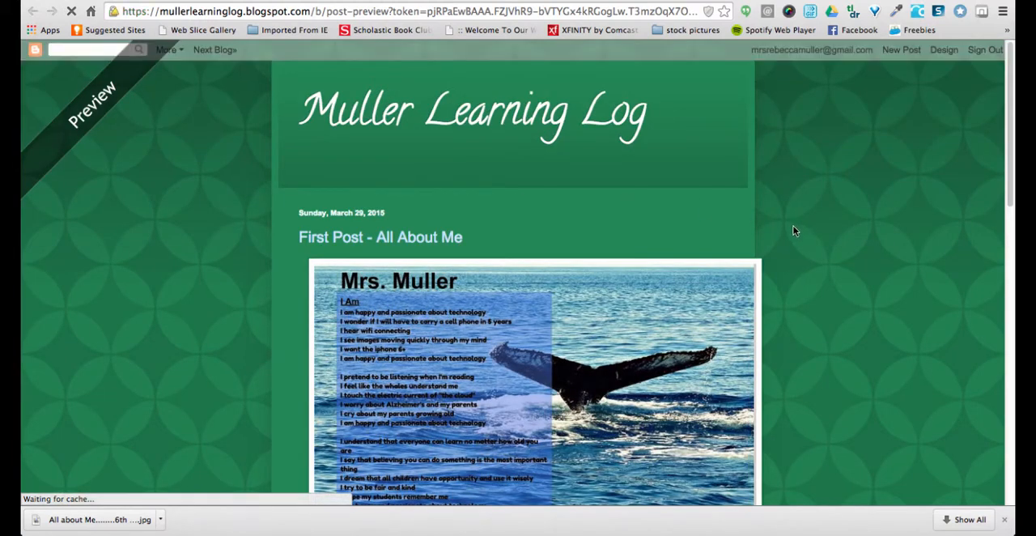
scroll(803, 249, down, 5)
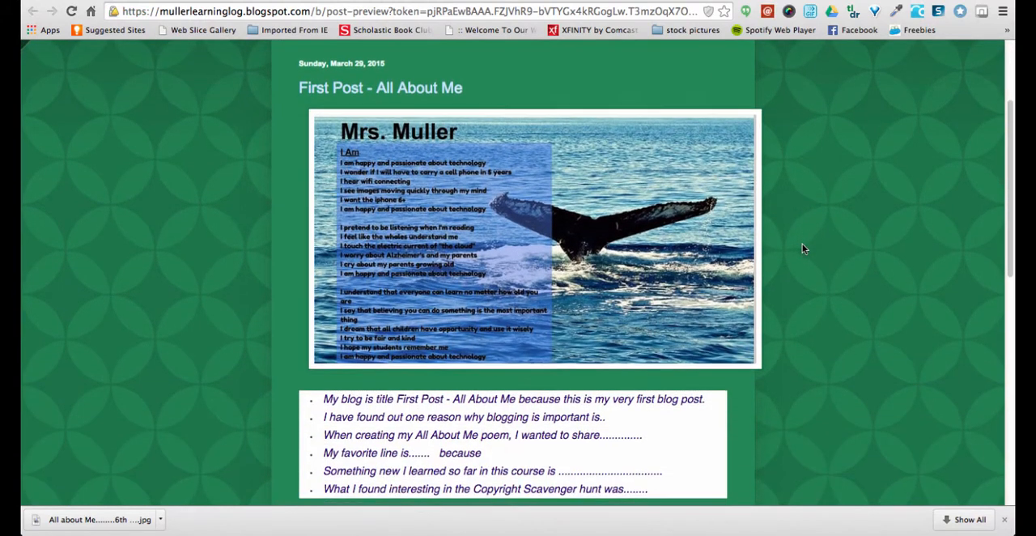
scroll(803, 248, up, 2)
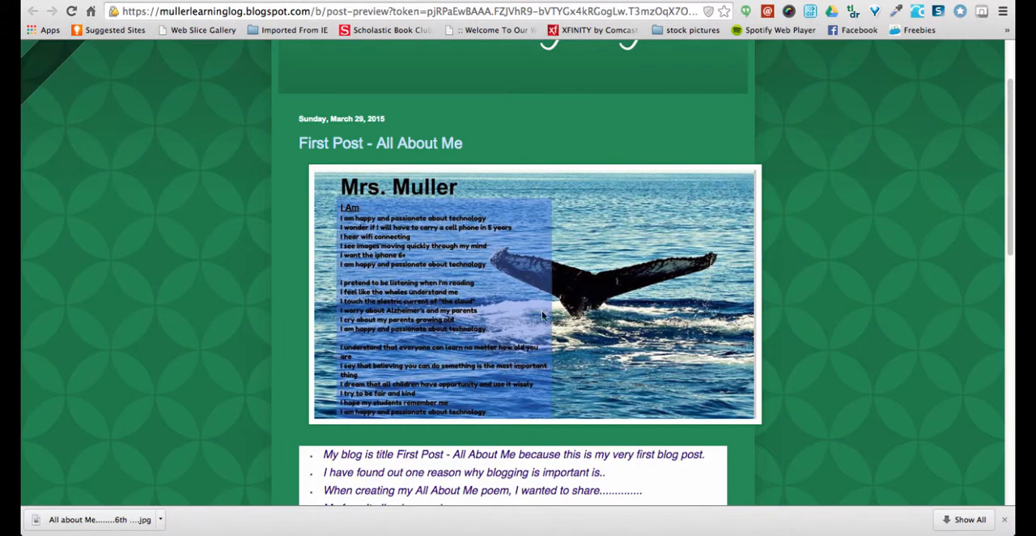
scroll(840, 277, up, 3)
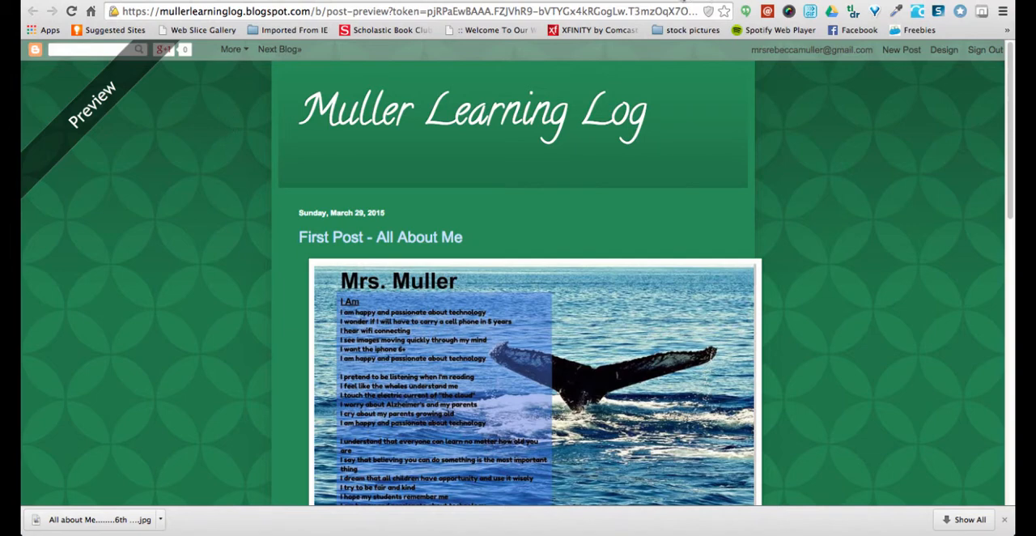
click(584, 2)
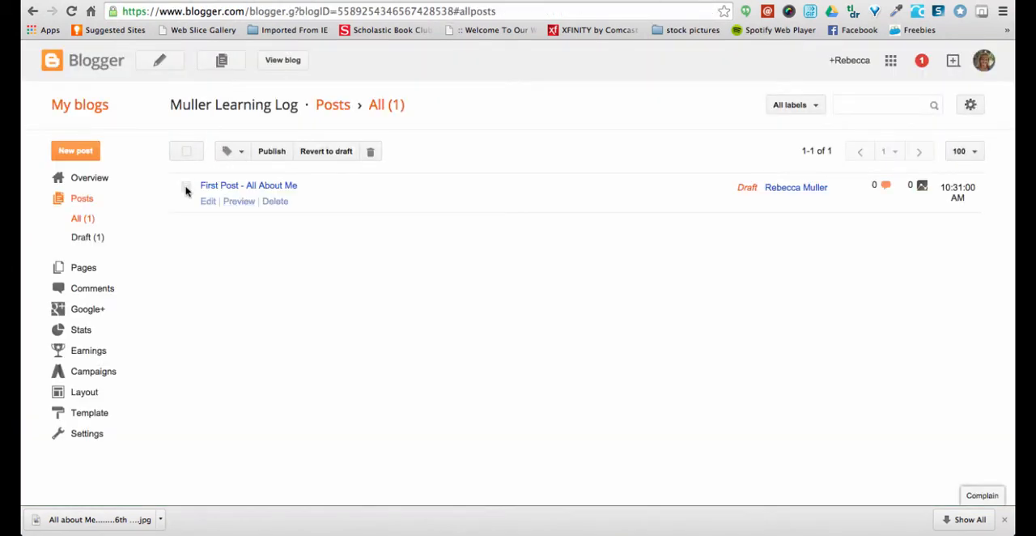
Select the draft "First Post - All About Me" in the list of posts and publish it
click(275, 153)
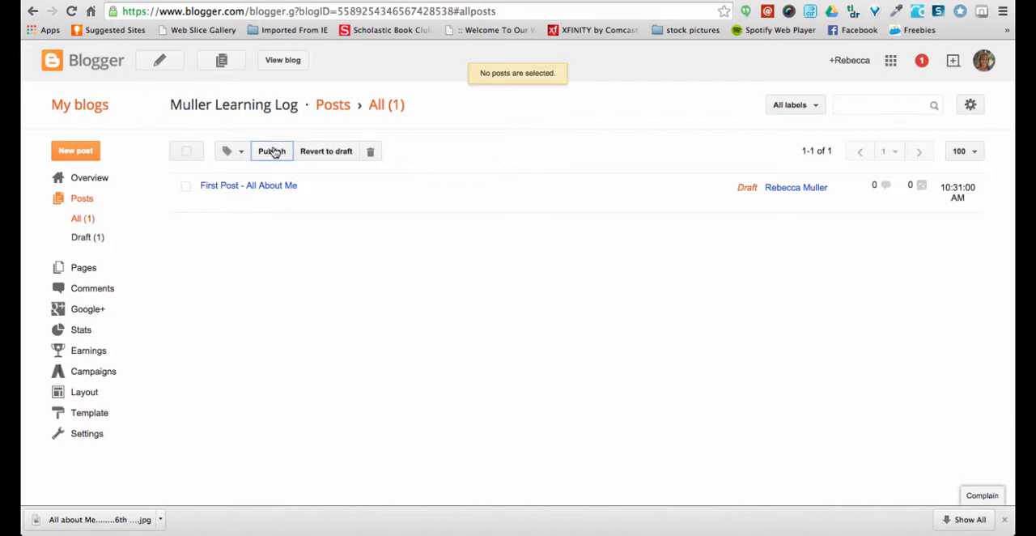
click(186, 186)
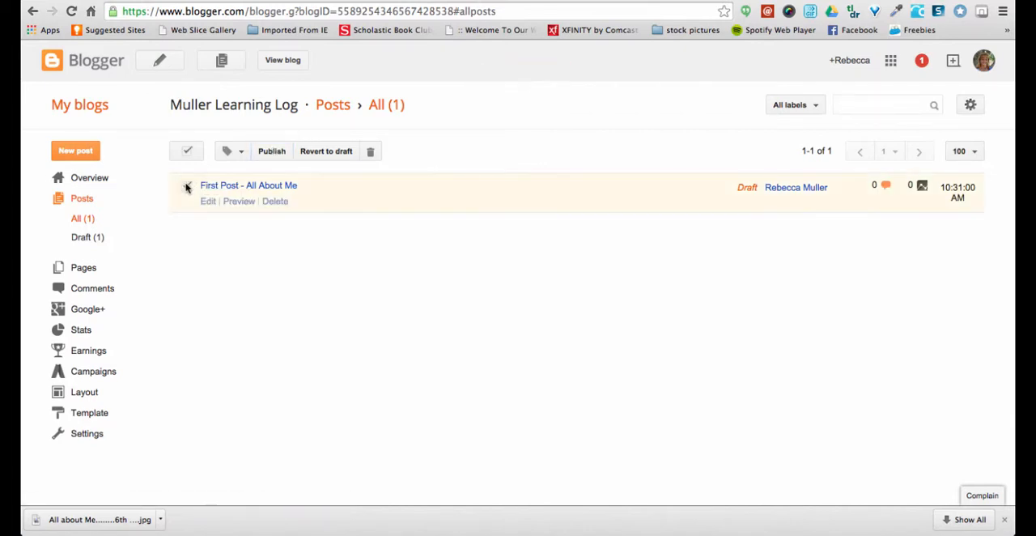
click(272, 153)
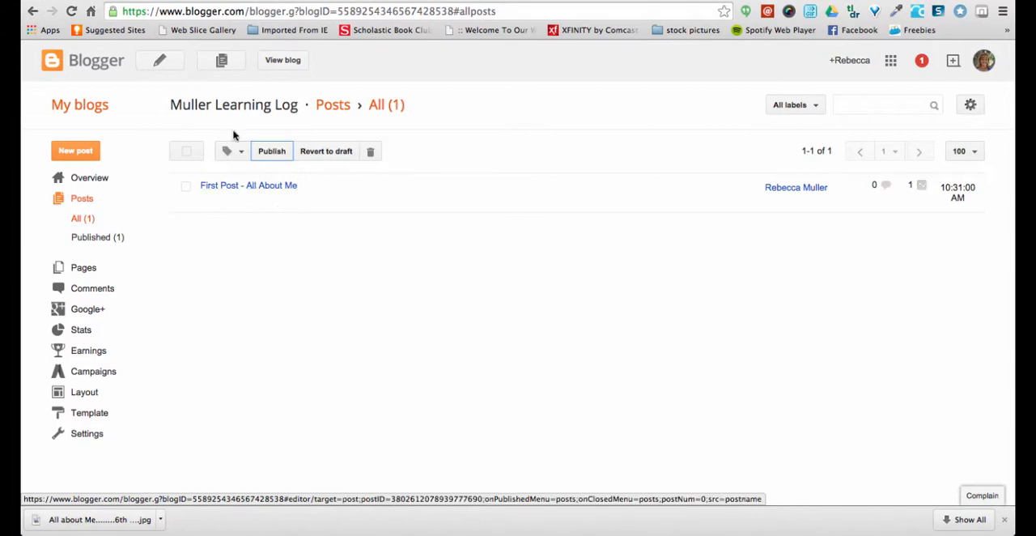
View the live blog and look over the published post's poem image and sentence starters
click(282, 62)
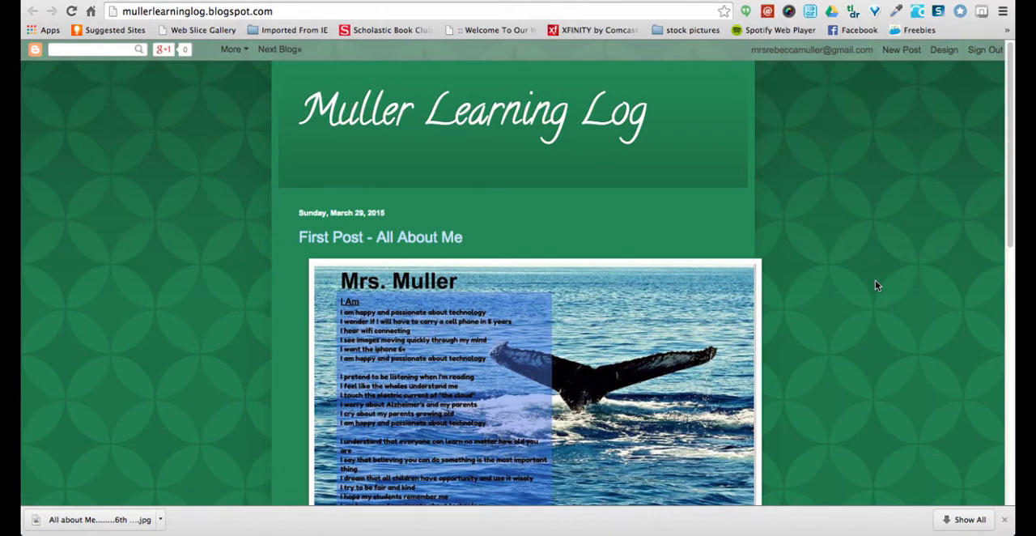
scroll(875, 285, down, 5)
scroll(875, 285, up, 5)
scroll(840, 297, down, 3)
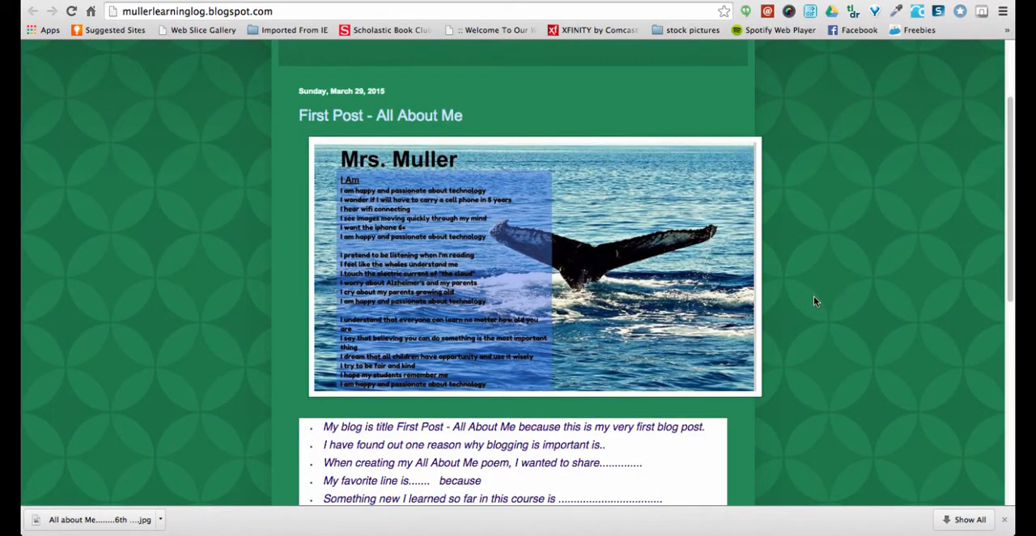
scroll(815, 300, down, 2)
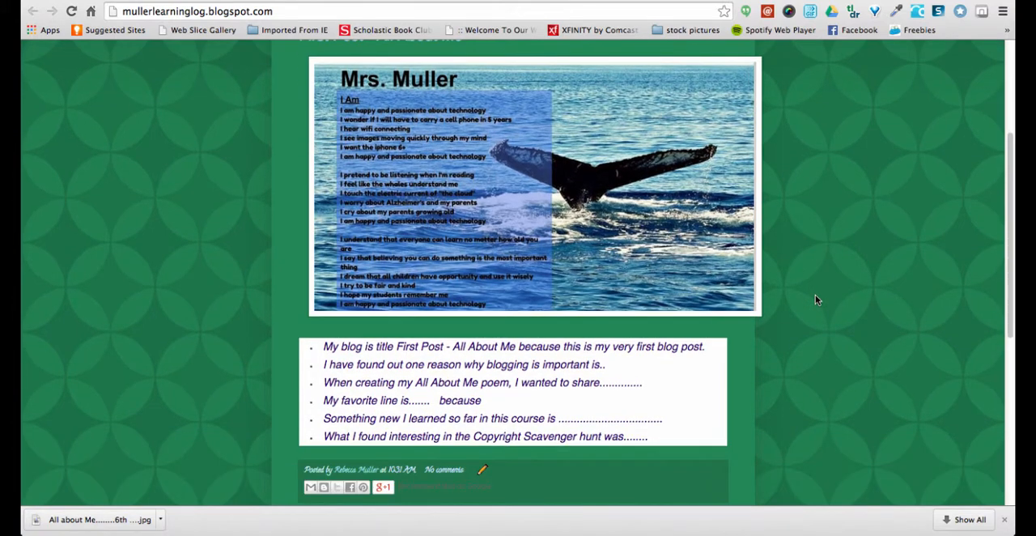
scroll(864, 196, up, 5)
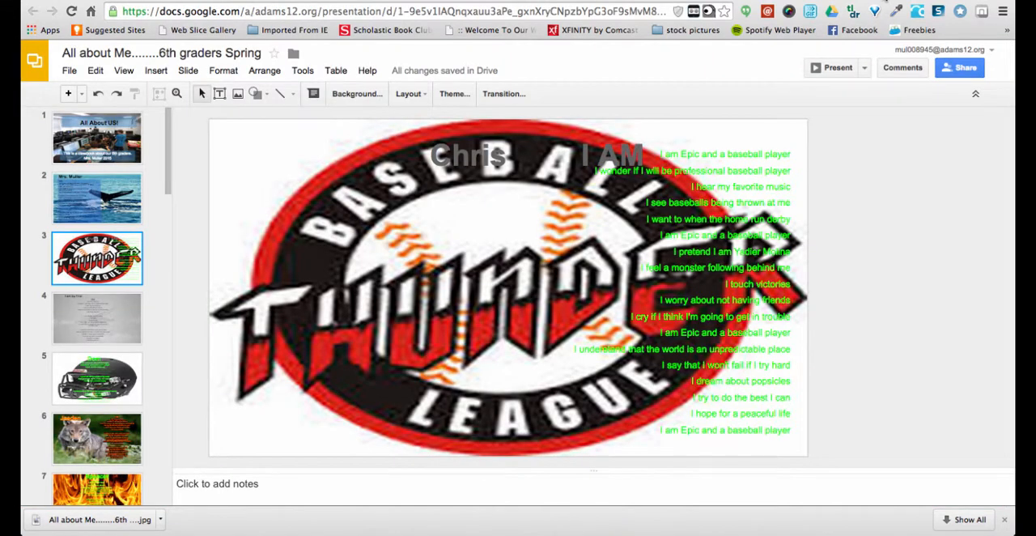
Show slide 2 of the "All about Me........6th graders Spring" presentation in Google Slides and look up its Download as option
click(90, 210)
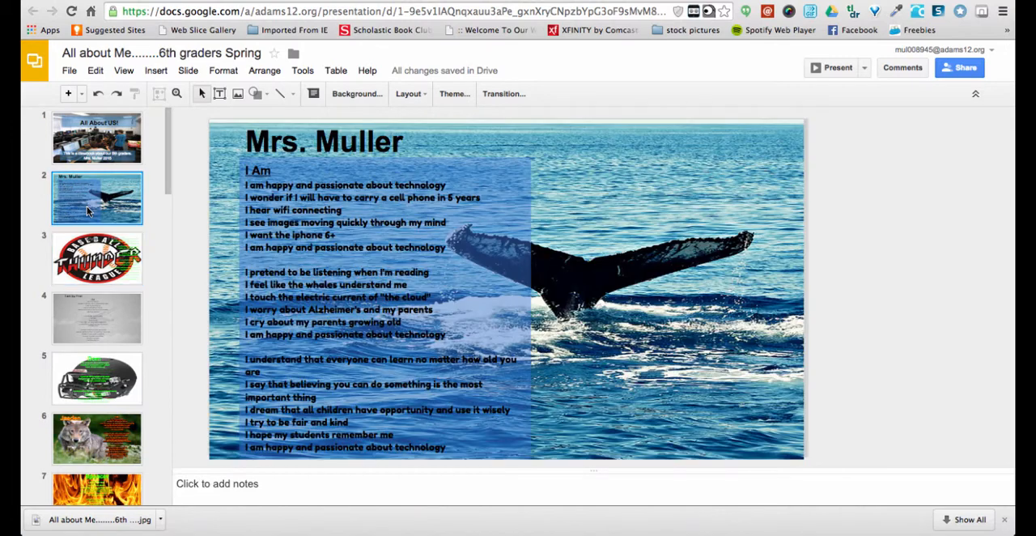
click(70, 71)
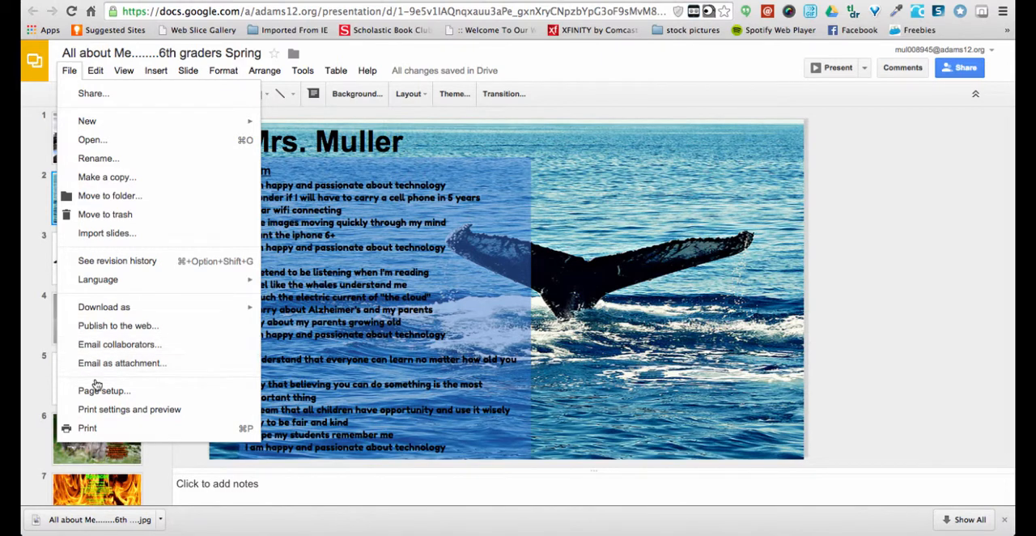
mouse_move(127, 309)
click(669, 101)
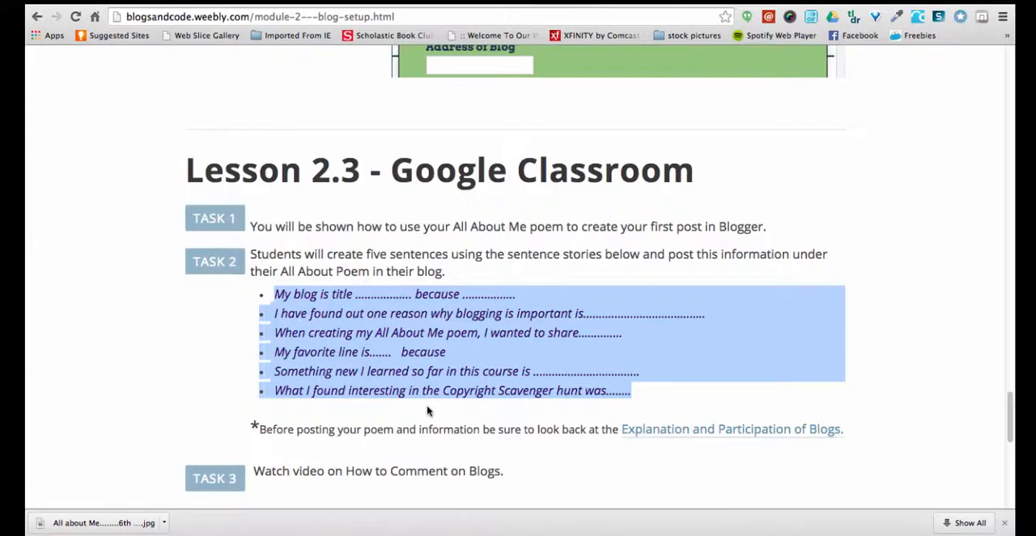
Review Tasks 2 to 4 of Lesson 2.3 on the Module 2 – Blog Setup page
scroll(428, 409, down, 2)
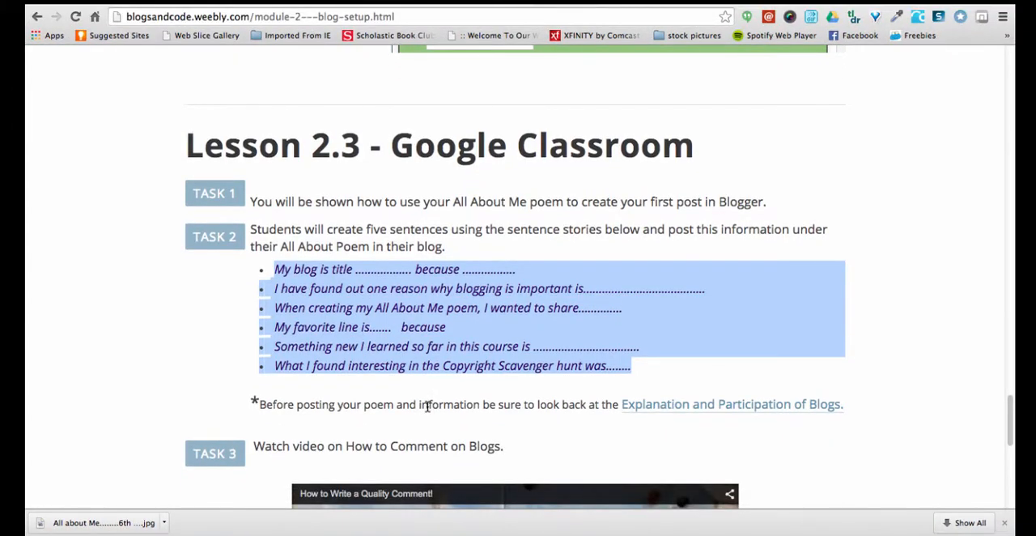
scroll(427, 408, down, 2)
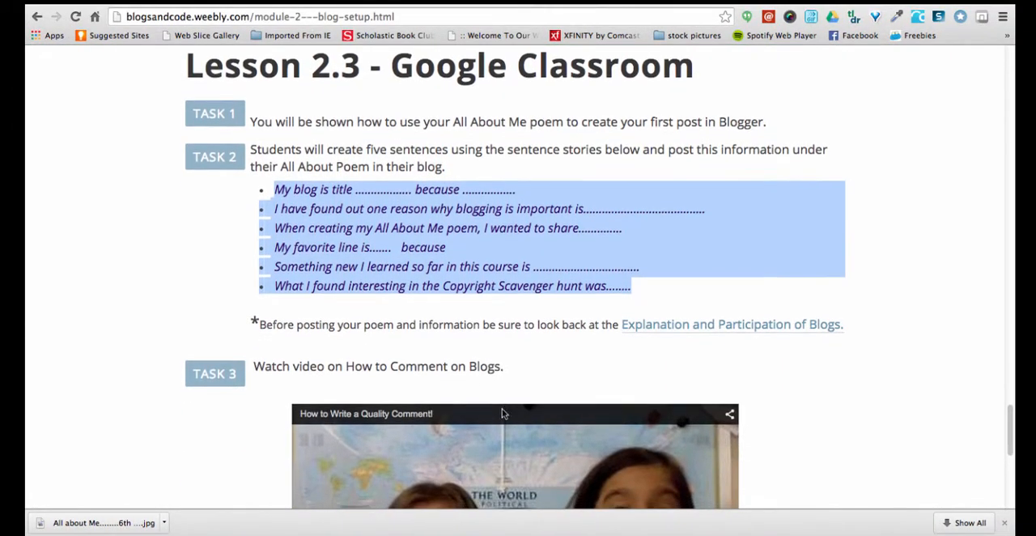
scroll(847, 456, down, 1)
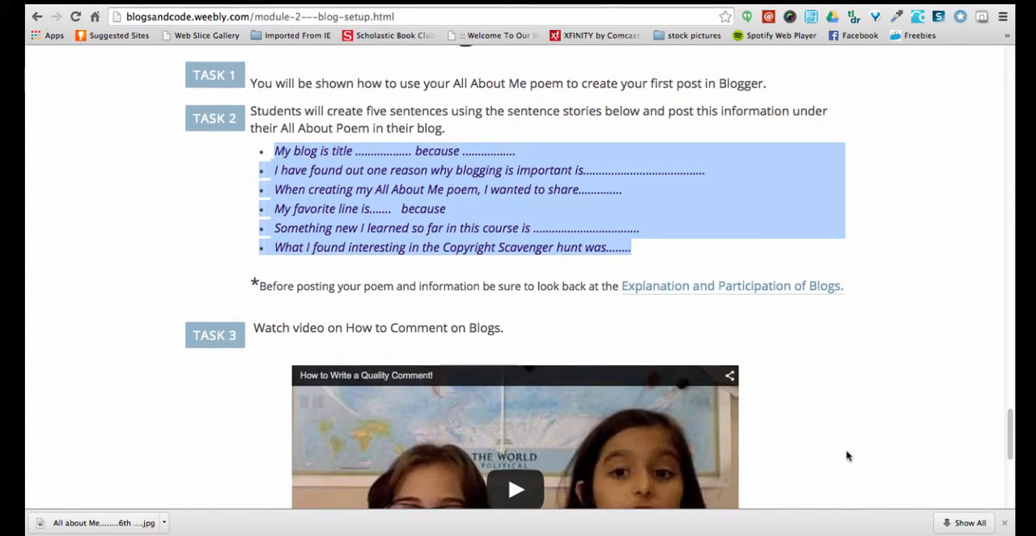
scroll(847, 455, down, 7)
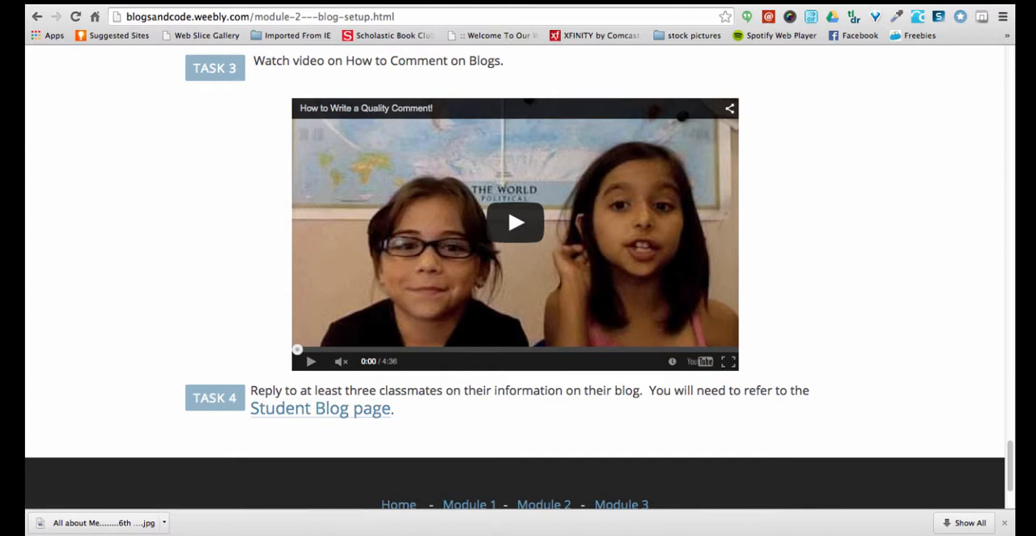
click(748, 2)
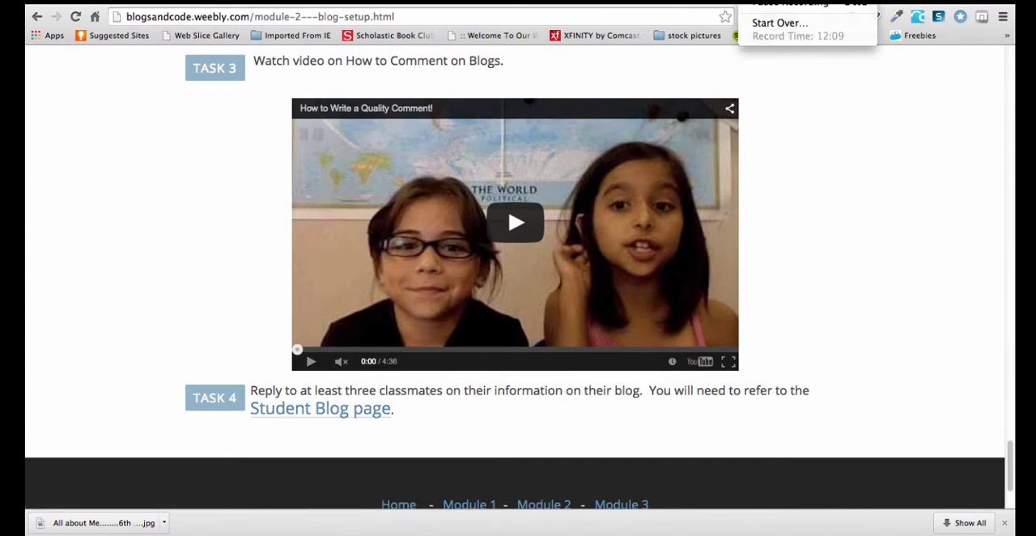